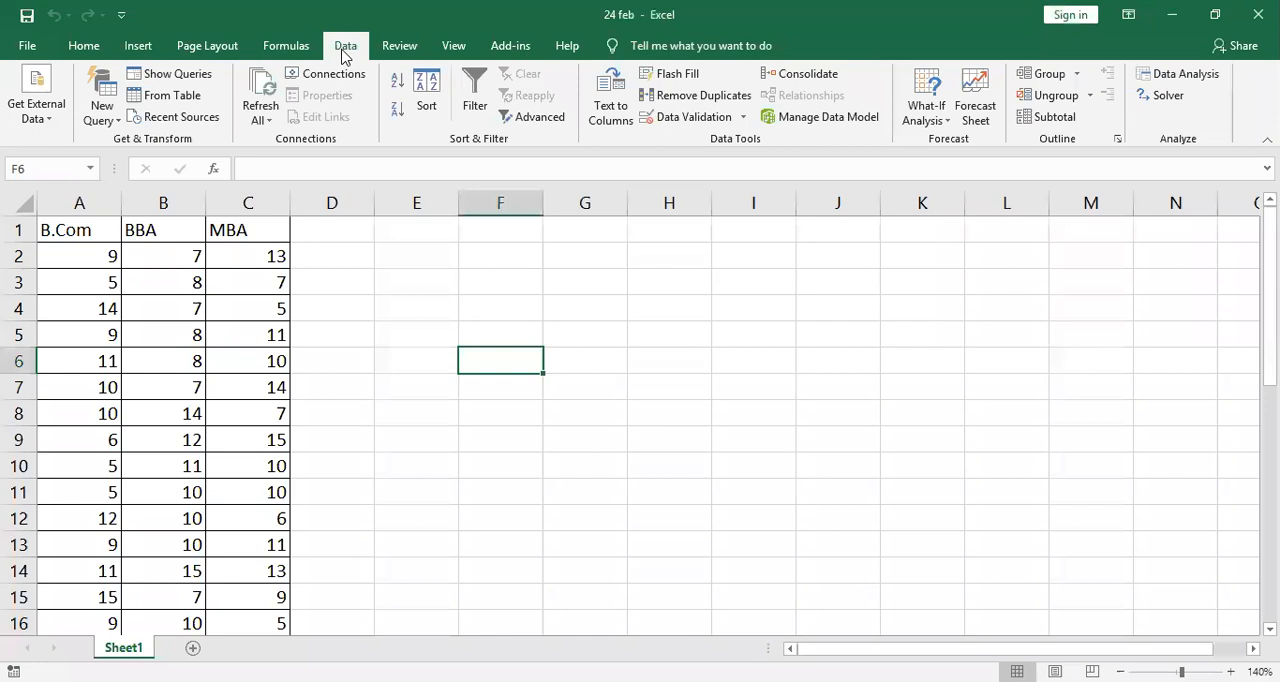
# - Open the Descriptive Statistics tool from the data analysis tools
pyautogui.click(1190, 76)
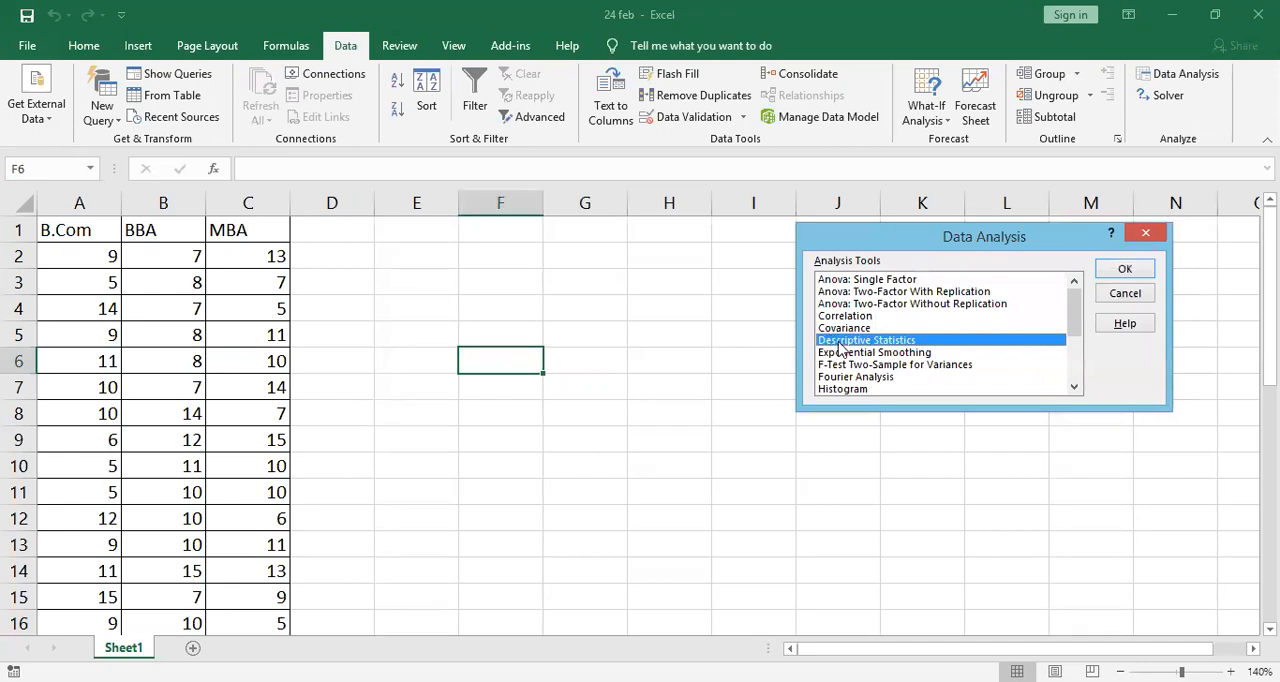
pyautogui.click(932, 349)
pyautogui.click(934, 341)
pyautogui.click(1125, 271)
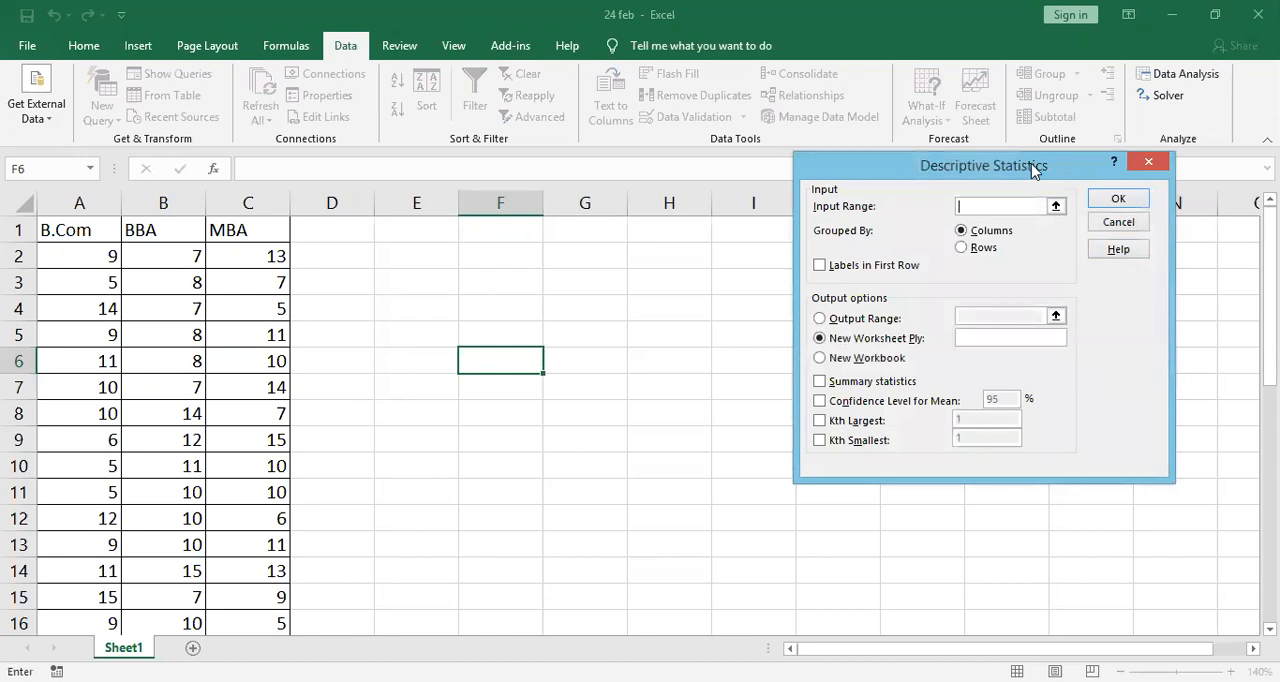
# - Set the input range to A1:C21, grouped by columns, with labels in the first row
pyautogui.moveTo(1036, 169); pyautogui.dragTo(872, 212)
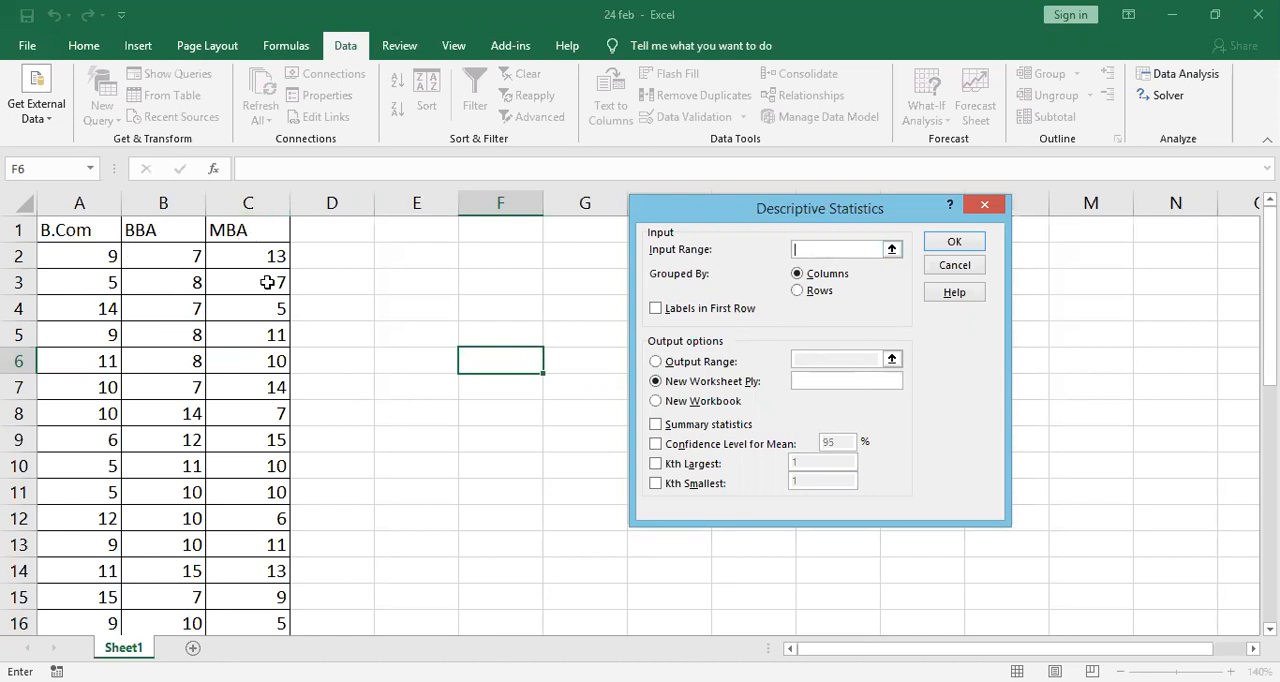
pyautogui.click(80, 226)
pyautogui.hotkey('ctrl', 'shift', 'Right')
pyautogui.hotkey('ctrl', 'shift', 'Down')
pyautogui.hotkey('shift', 'Up')
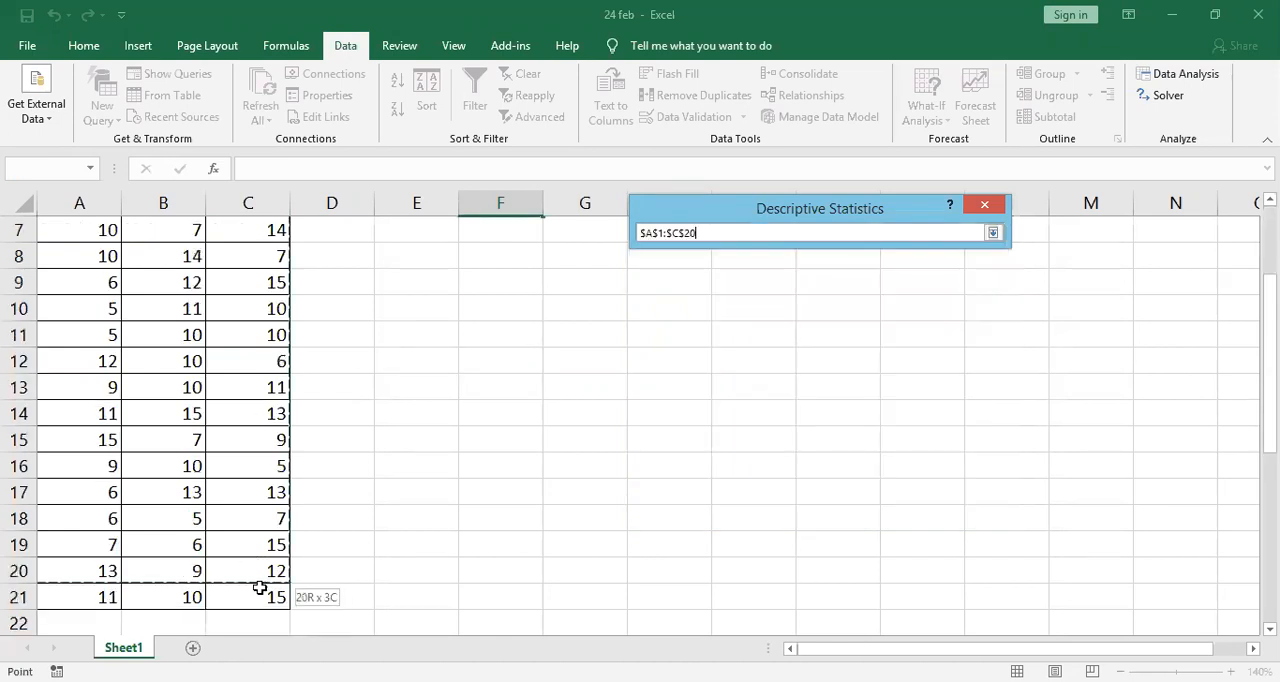
pyautogui.hotkey('shift', 'Down')
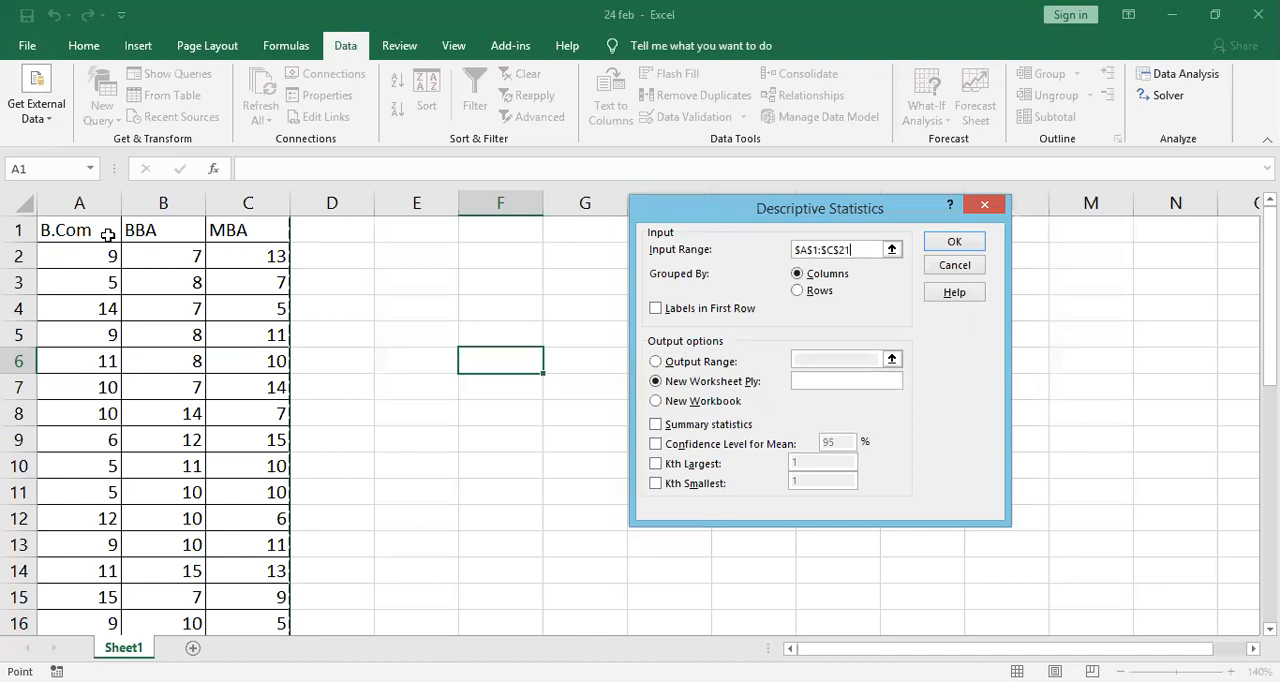
pyautogui.click(656, 309)
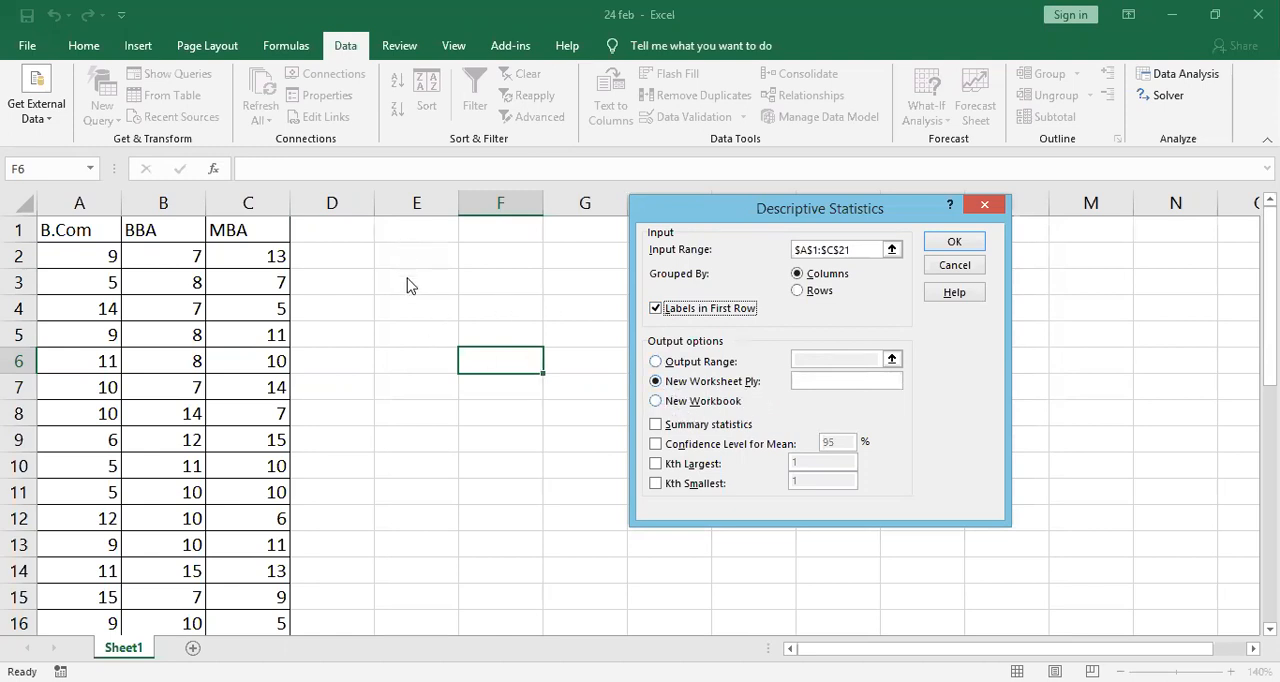
# - Generate summary statistics with the output range starting at cell E3
pyautogui.click(656, 362)
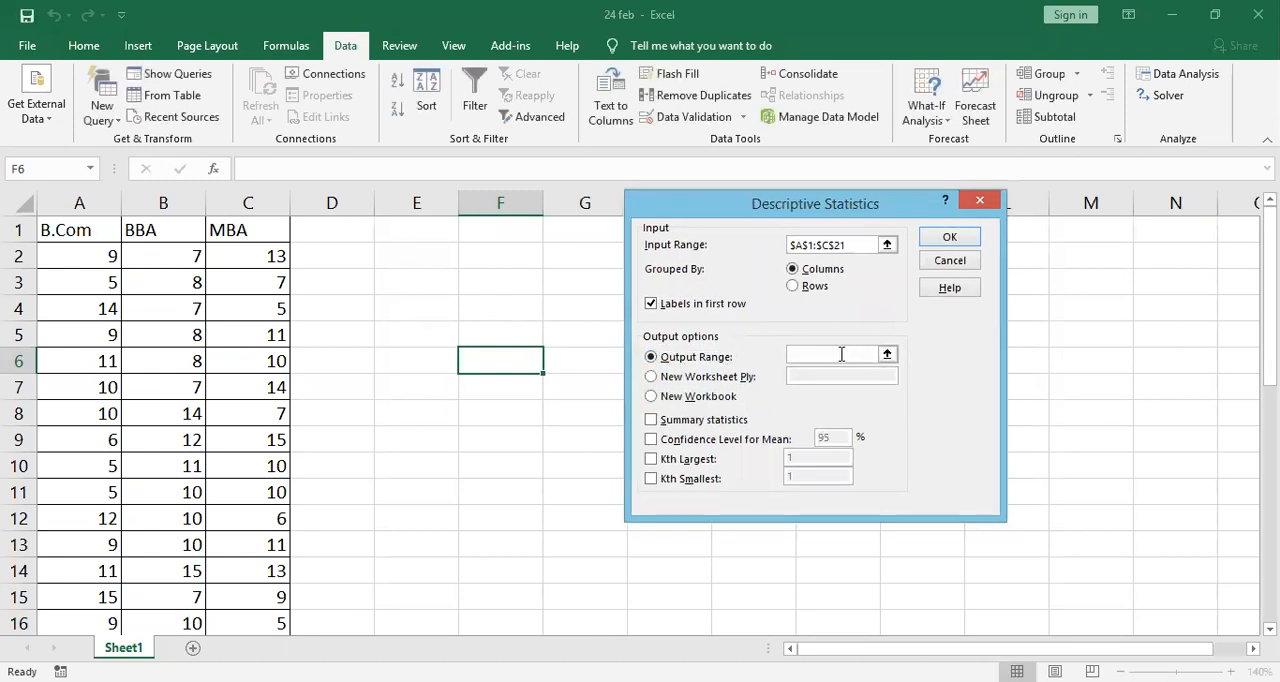
pyautogui.click(841, 354)
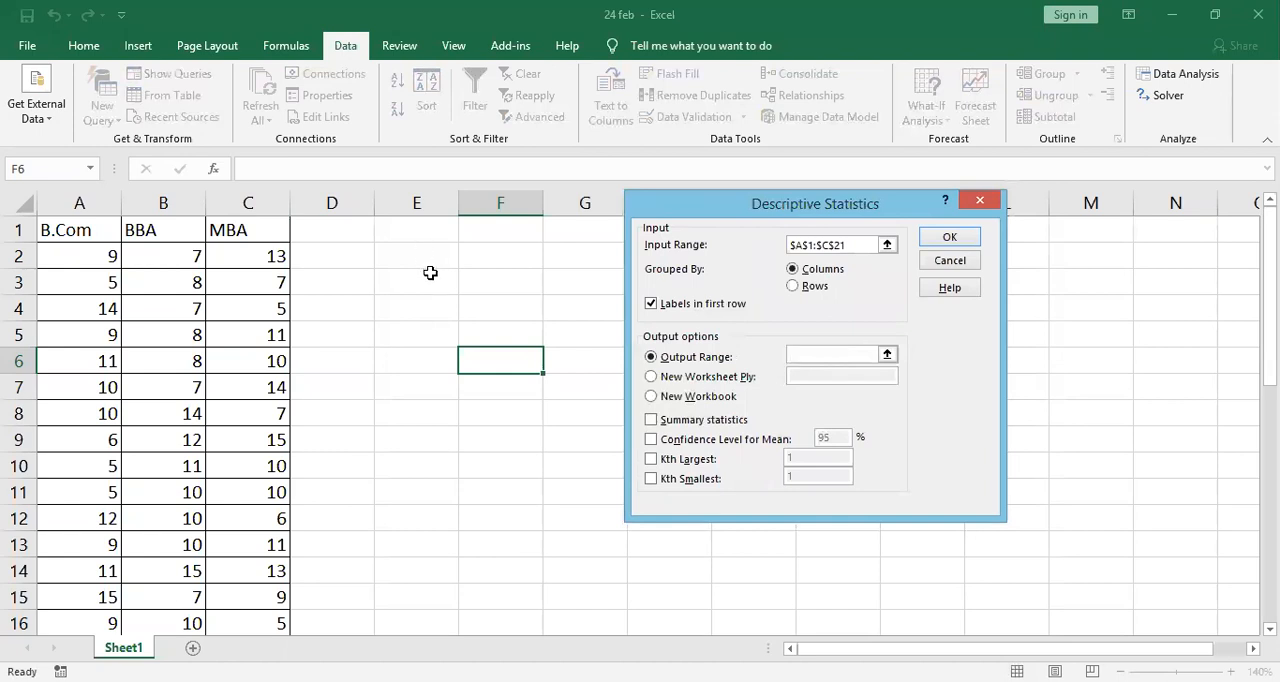
pyautogui.click(434, 279)
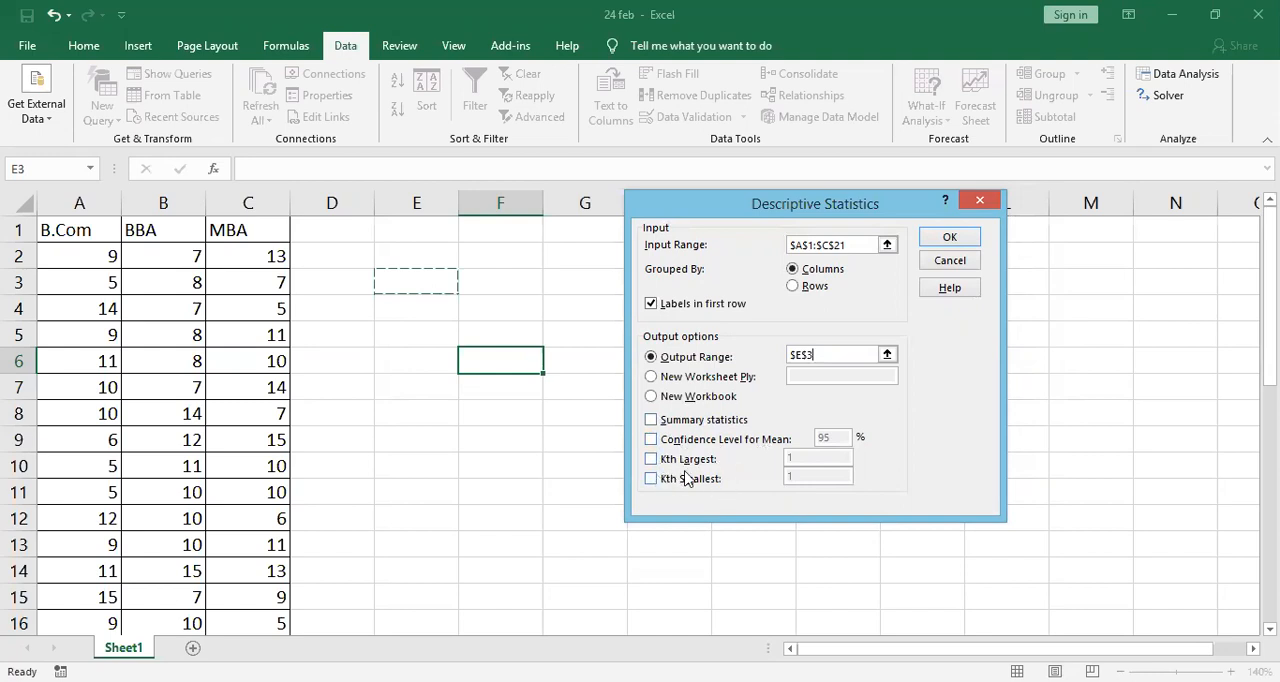
pyautogui.click(651, 420)
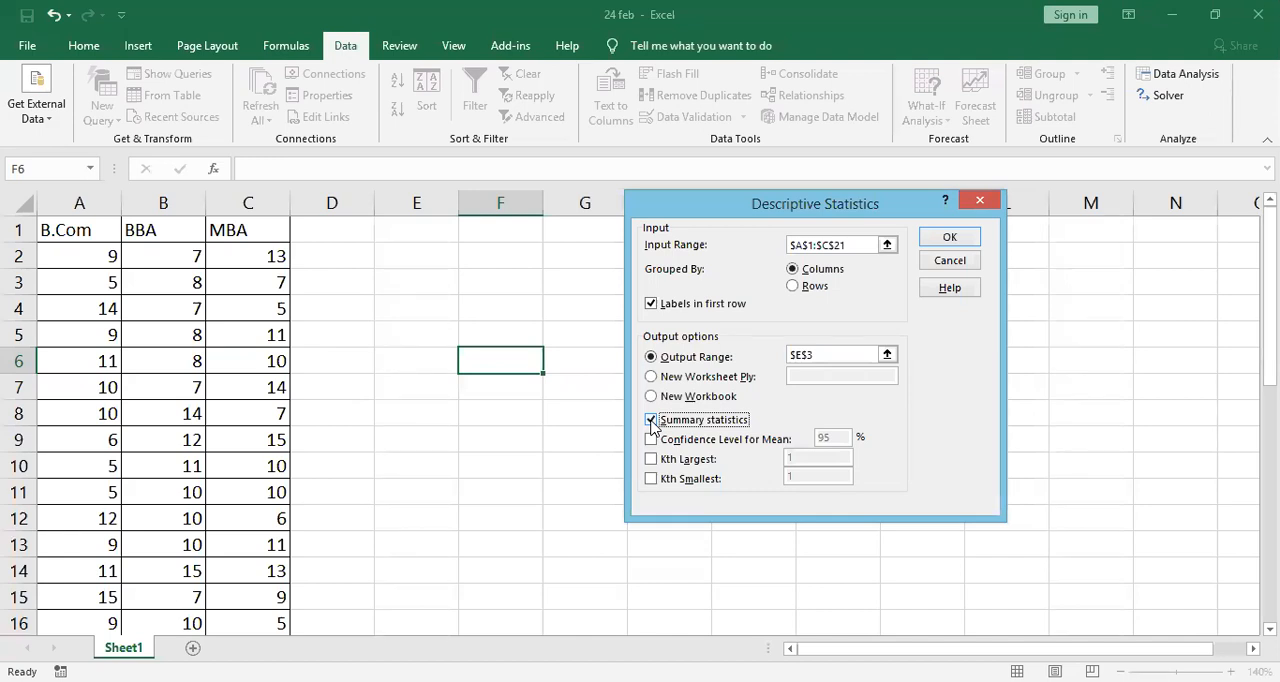
pyautogui.click(952, 238)
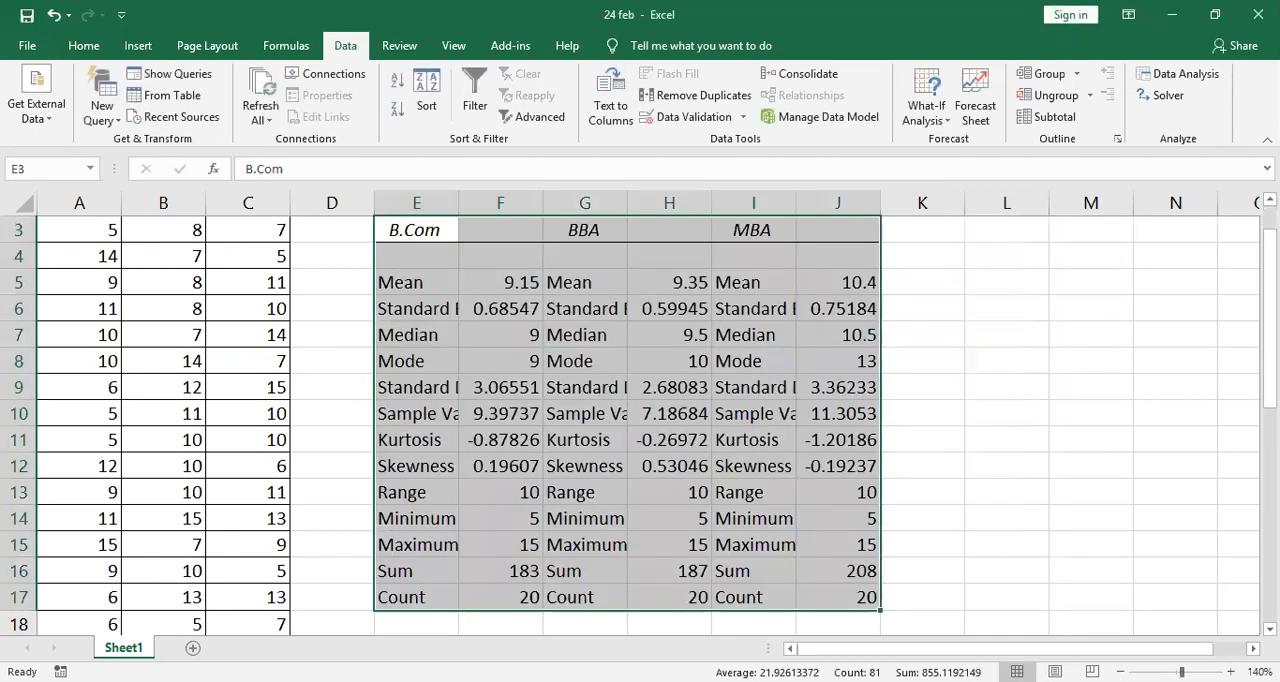
# - Autofit the widths of label columns E, G and I so the statistic names fit
pyautogui.moveTo(1270, 330)
pyautogui.mouseDown()
pyautogui.moveTo(1270, 355)
pyautogui.moveTo(1270, 340)
pyautogui.mouseUp()
pyautogui.click(458, 198)
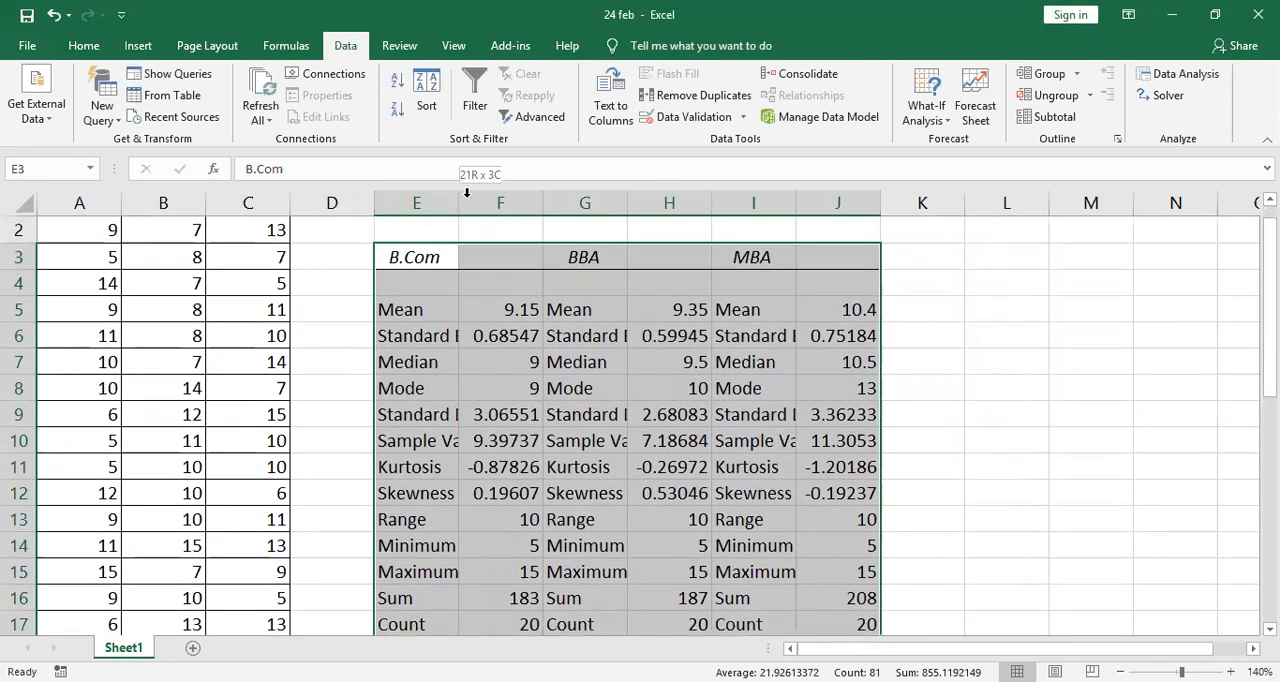
pyautogui.doubleClick(458, 198)
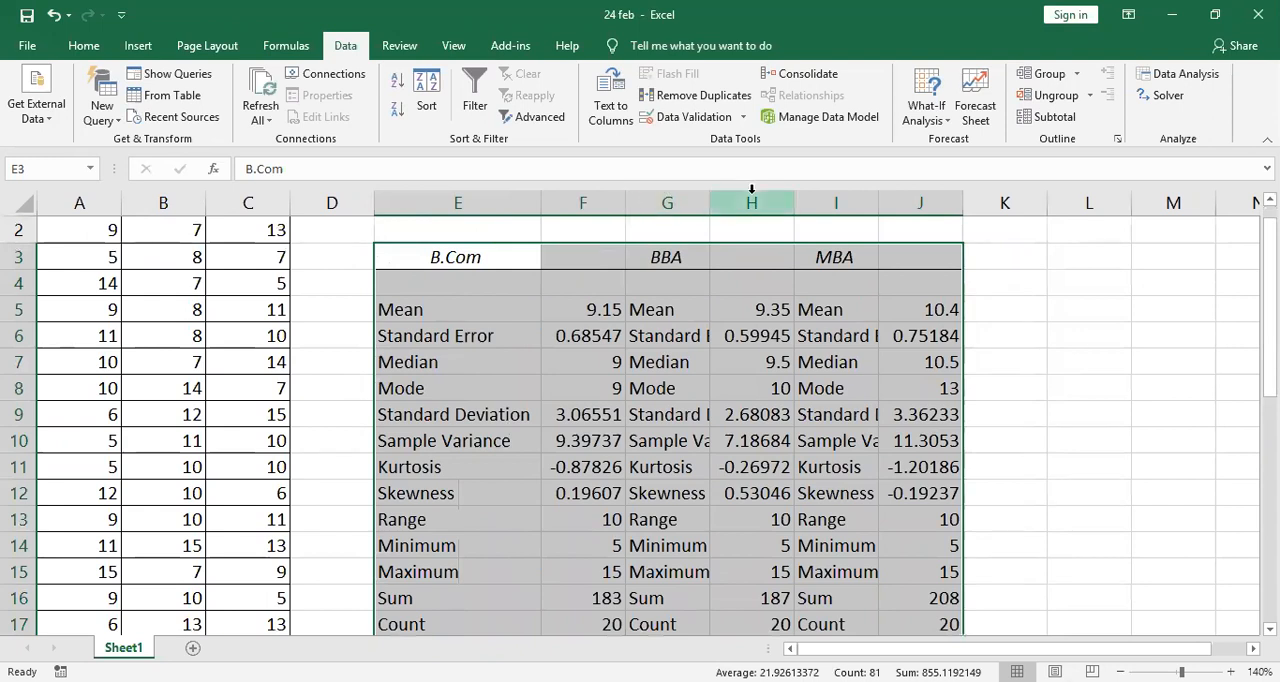
pyautogui.doubleClick(707, 203)
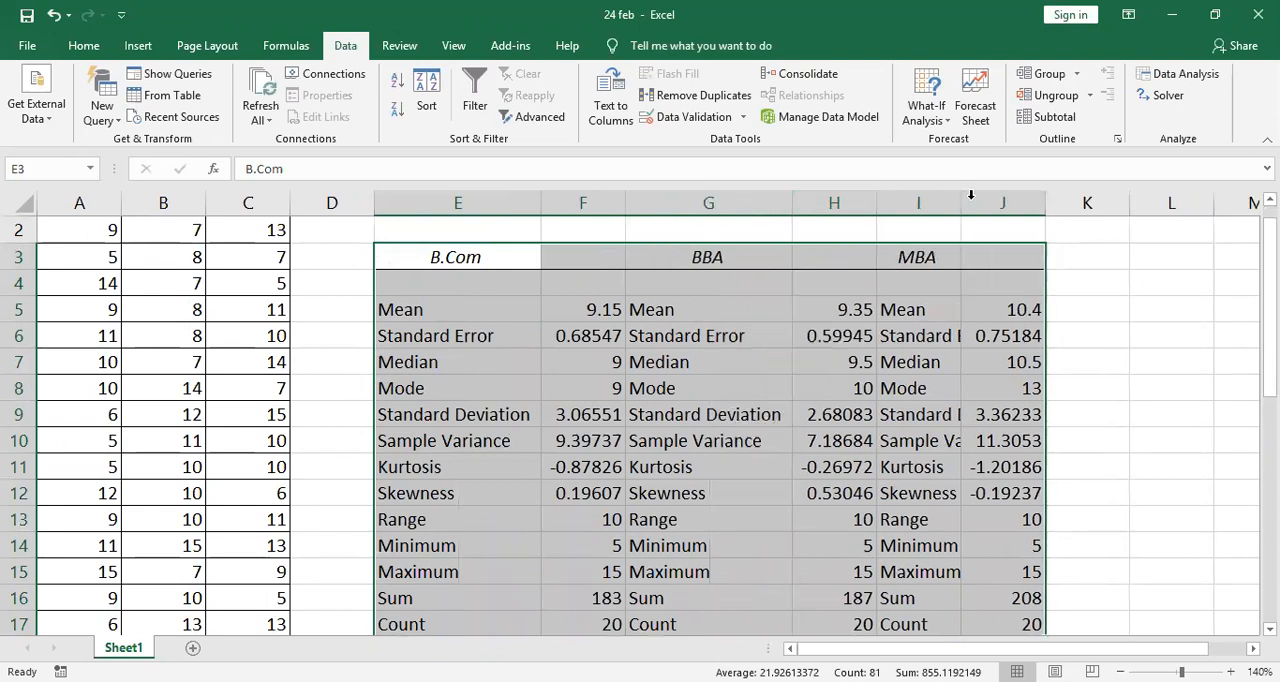
pyautogui.doubleClick(958, 204)
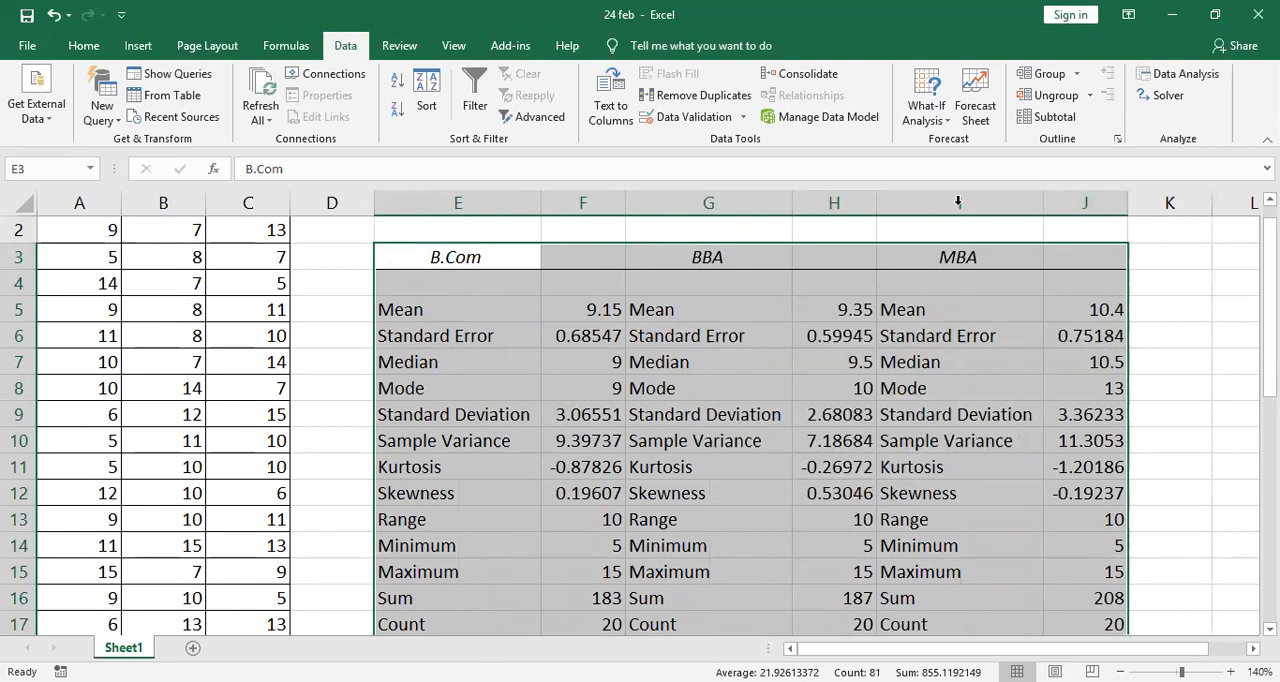
# - Examine the B.Com summary statistics row by row, from Mean down to Count
pyautogui.click(425, 307)
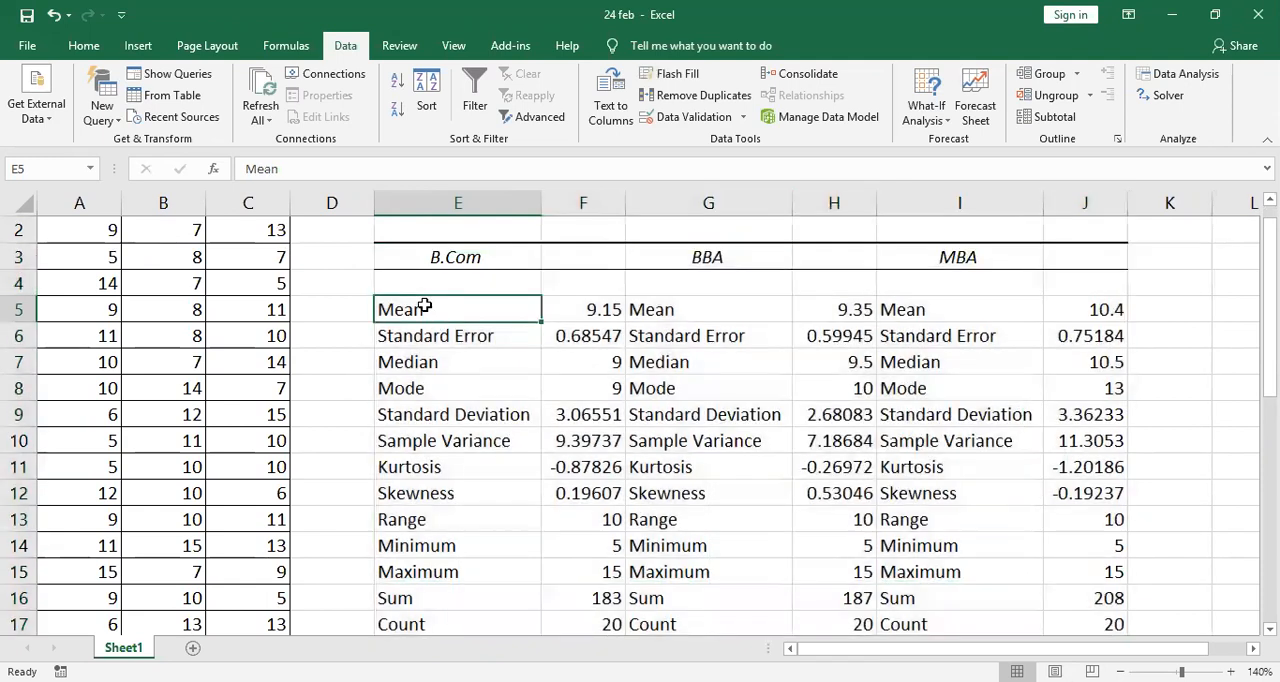
pyautogui.click(457, 256)
pyautogui.click(443, 311)
pyautogui.click(607, 311)
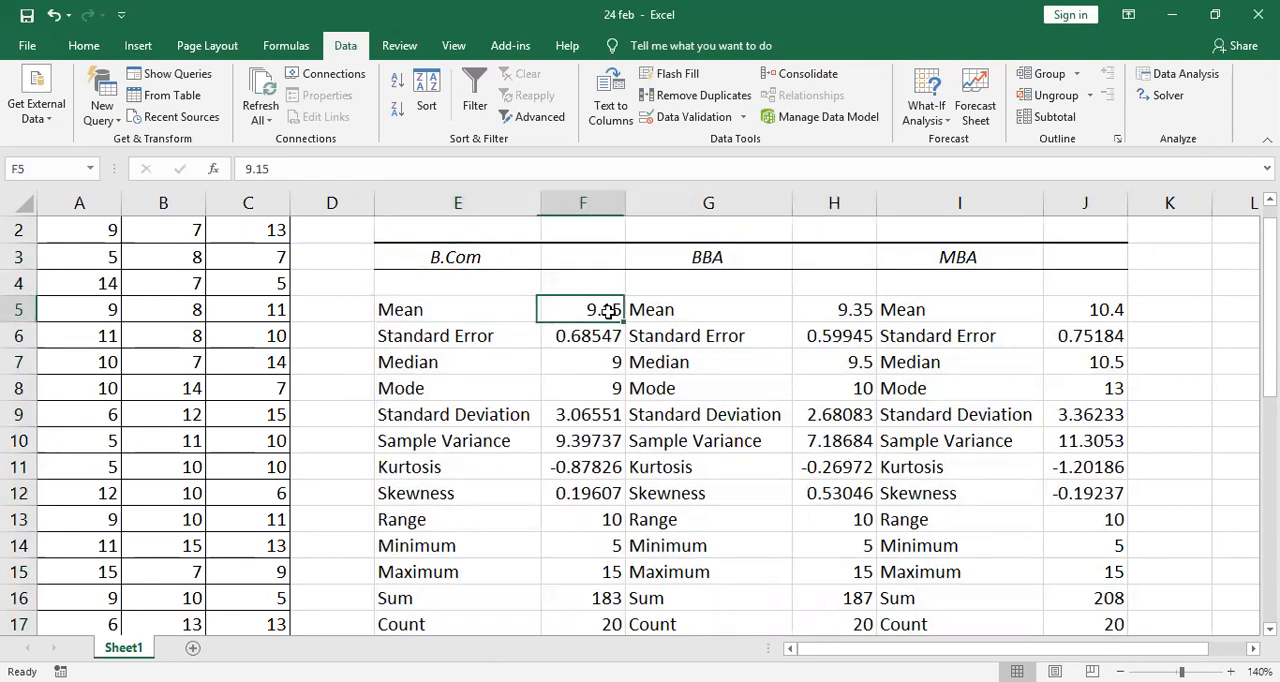
pyautogui.click(469, 335)
pyautogui.click(586, 343)
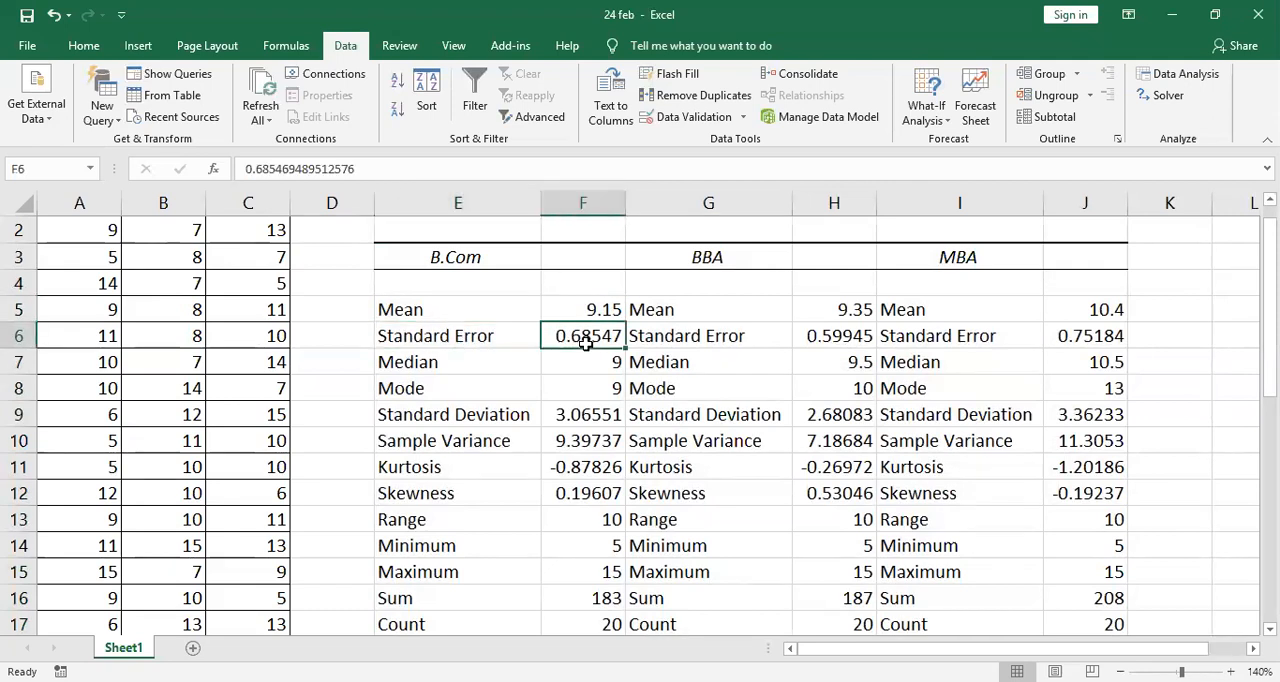
pyautogui.click(466, 364)
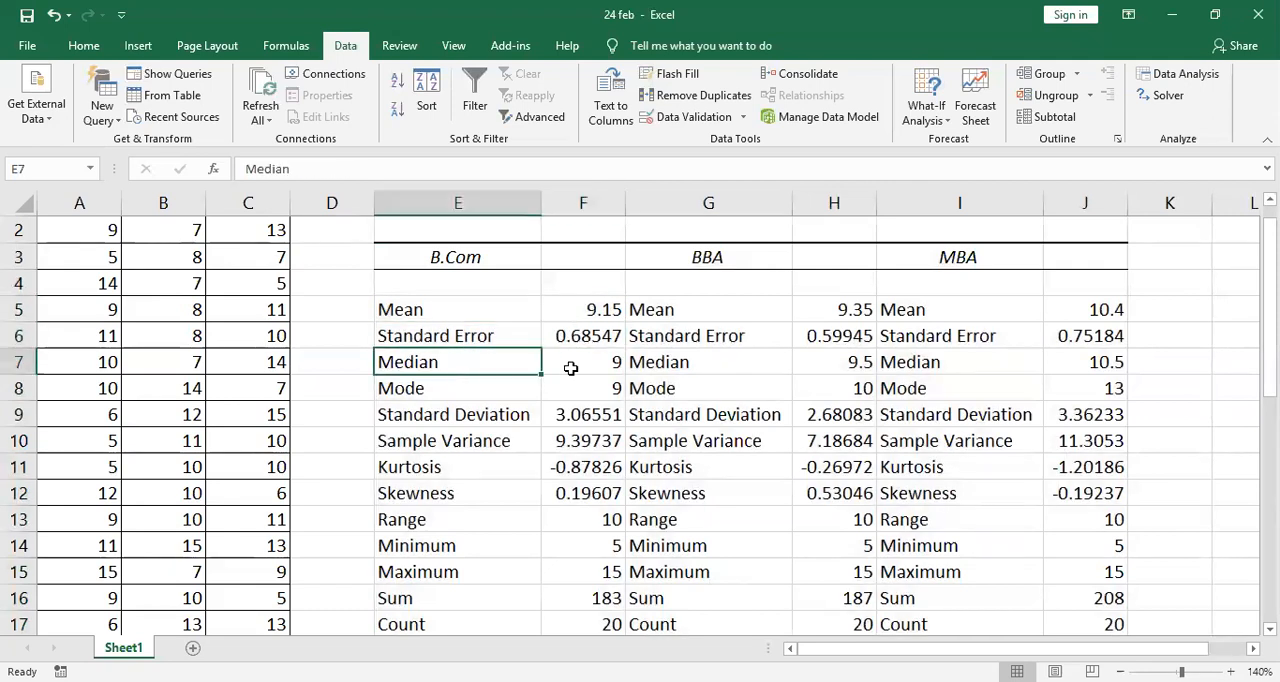
pyautogui.click(600, 364)
pyautogui.click(500, 388)
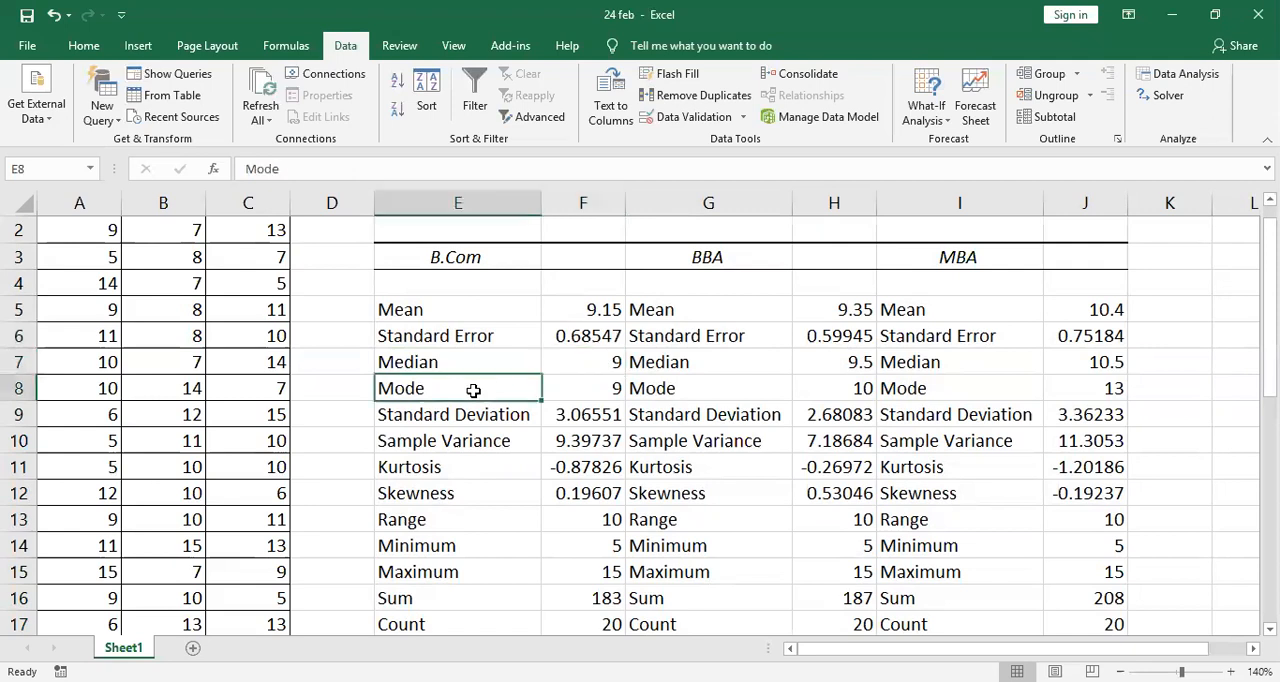
pyautogui.click(616, 394)
pyautogui.click(499, 418)
pyautogui.click(583, 419)
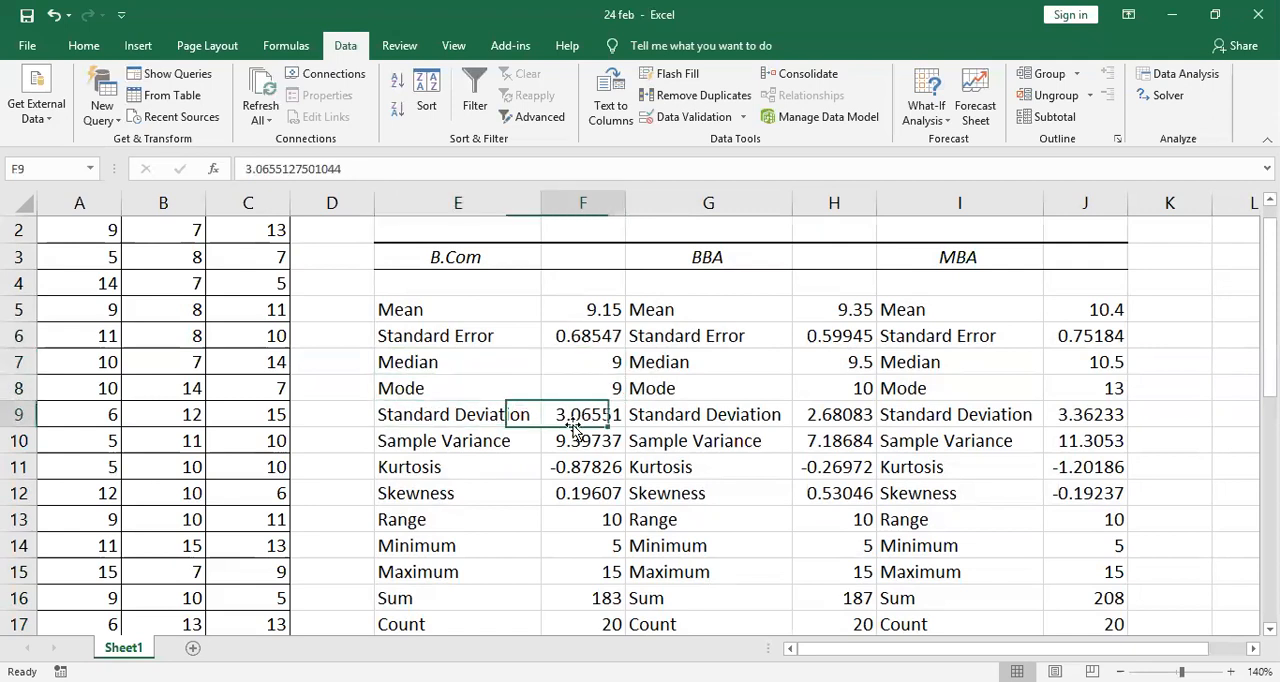
pyautogui.click(510, 446)
pyautogui.click(568, 446)
pyautogui.click(509, 466)
pyautogui.click(562, 466)
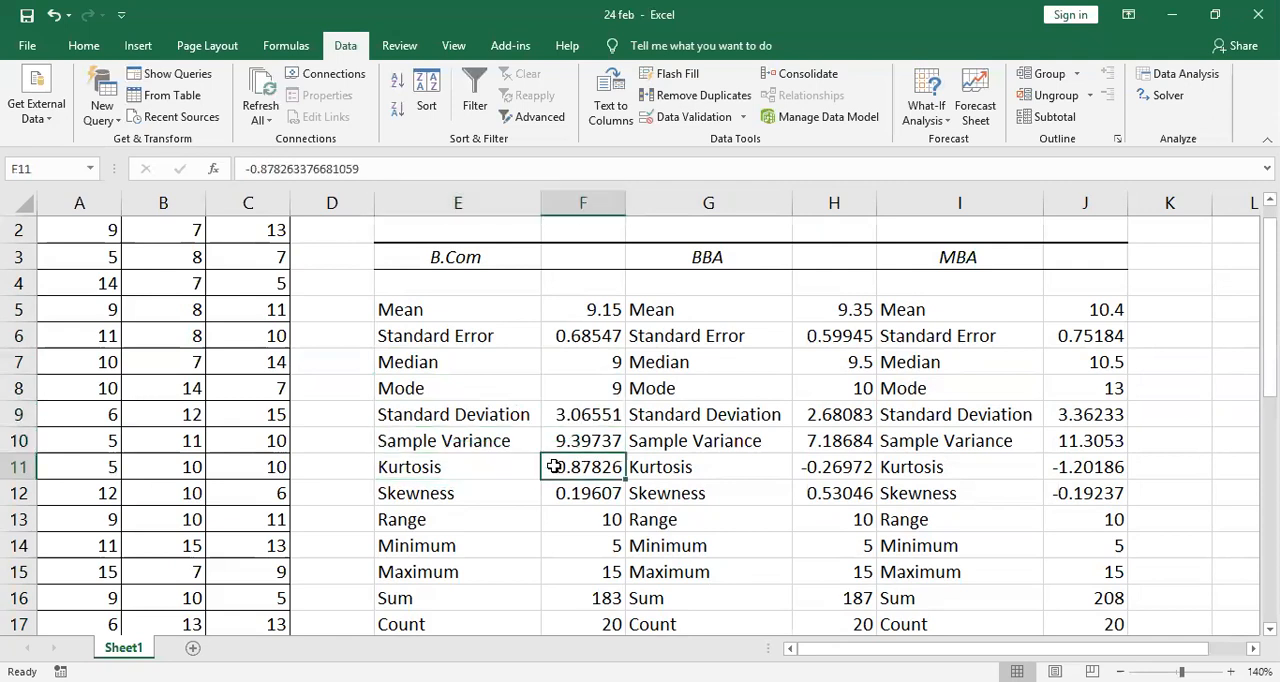
pyautogui.click(494, 488)
pyautogui.click(558, 488)
pyautogui.click(490, 517)
pyautogui.click(566, 515)
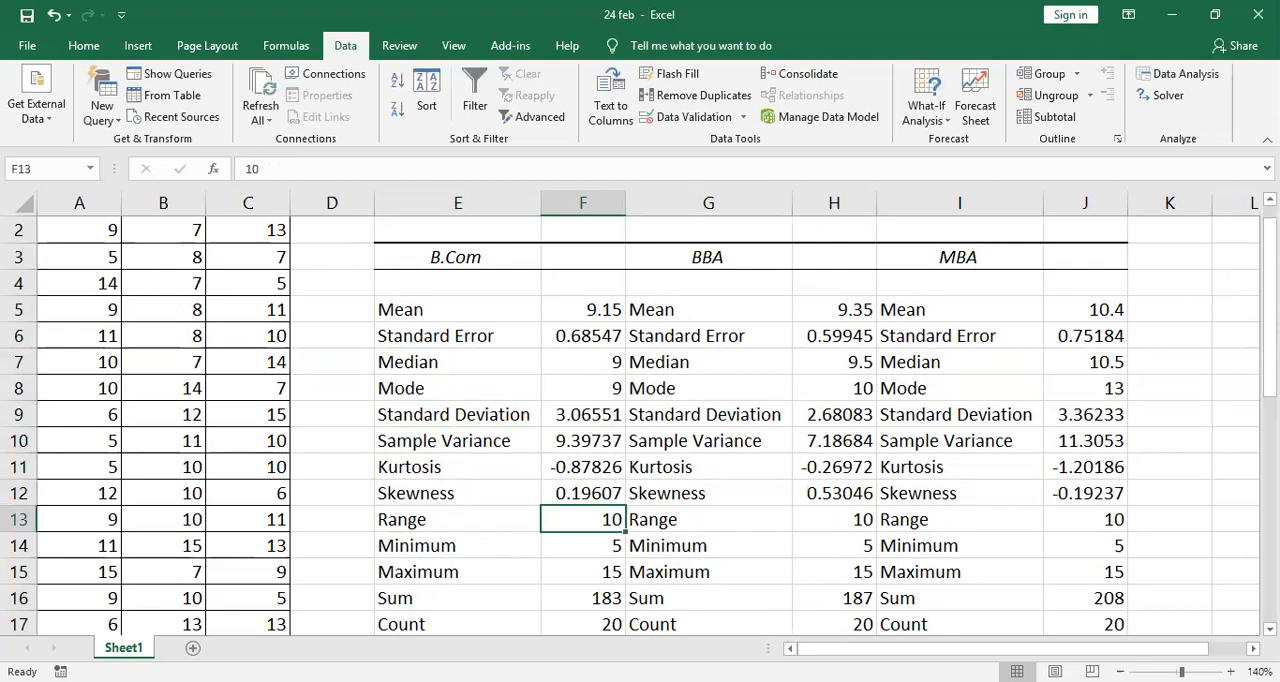
pyautogui.moveTo(1270, 324)
pyautogui.mouseDown()
pyautogui.moveTo(1270, 353)
pyautogui.moveTo(1270, 335)
pyautogui.mouseUp()
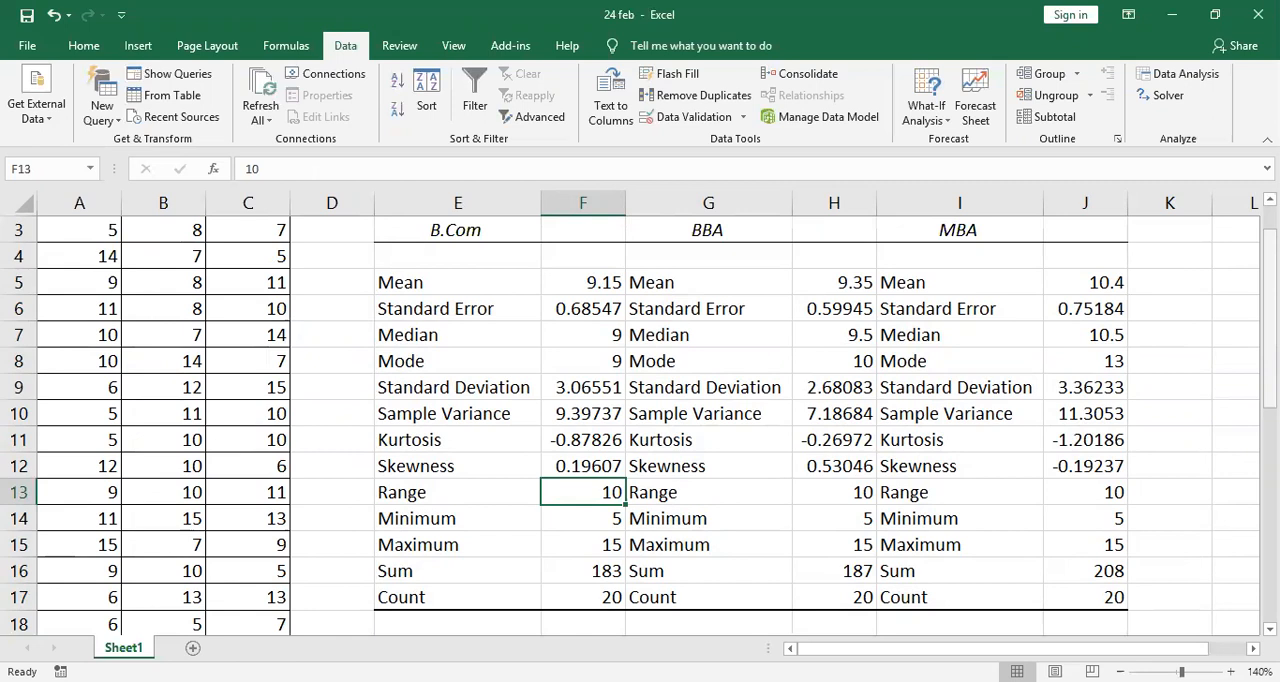
# - Move the B.Com heading to F3 and the BBA heading to H3, above their value columns
pyautogui.click(491, 231)
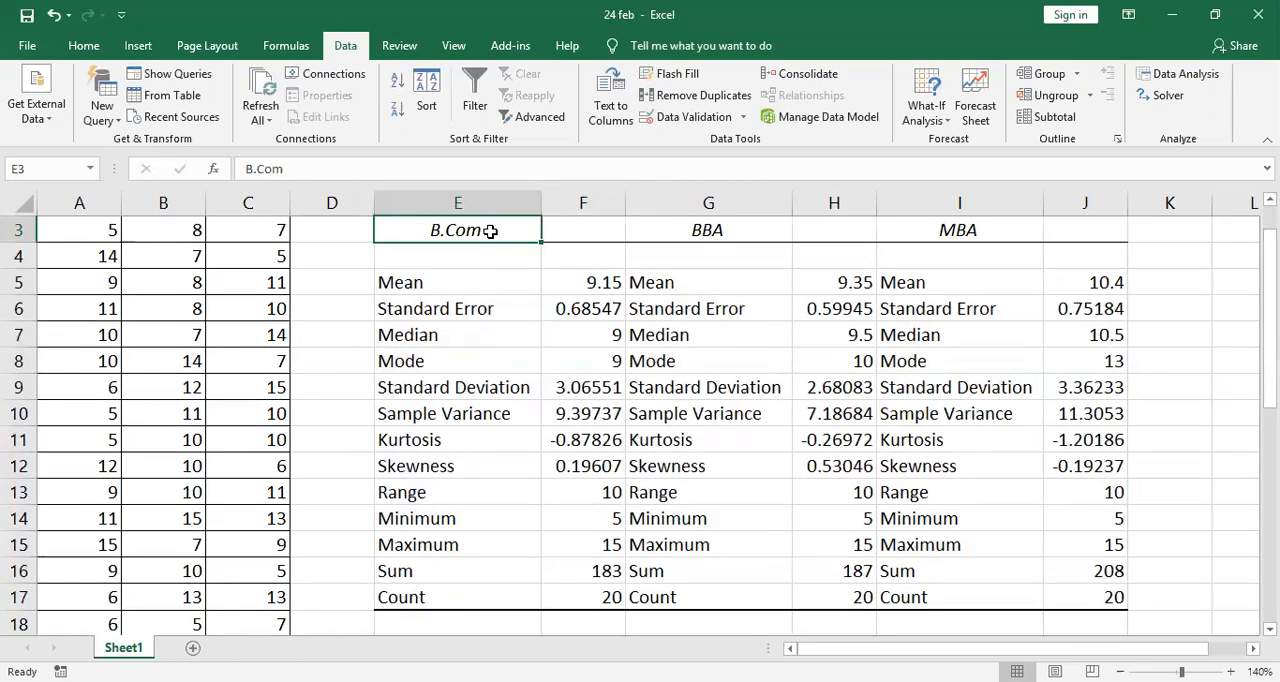
pyautogui.hotkey('ctrl', 'c')
pyautogui.click(582, 225)
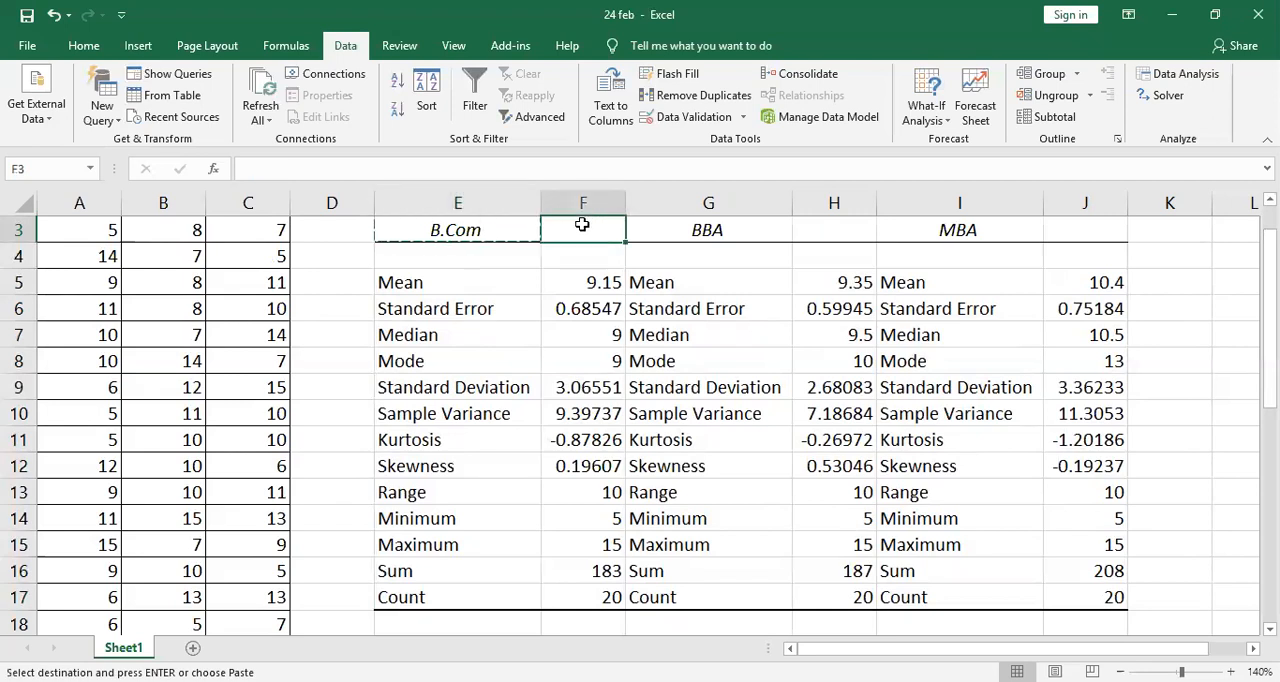
pyautogui.press('Return')
pyautogui.click(692, 230)
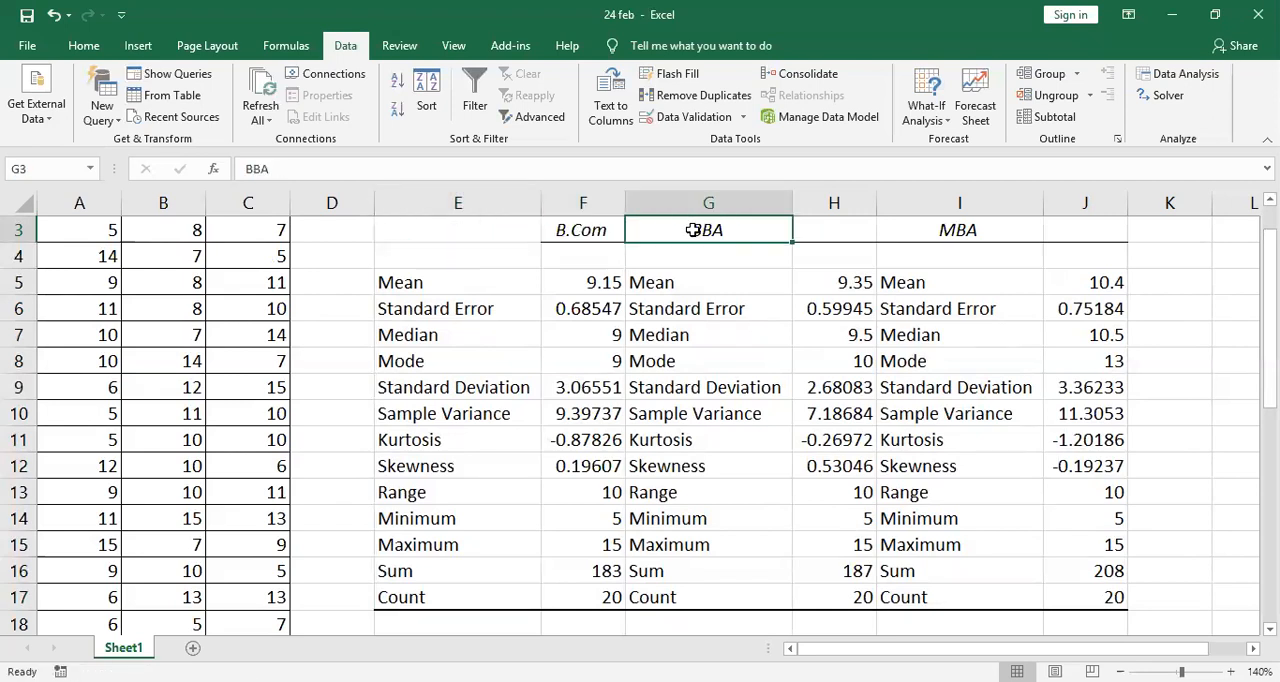
pyautogui.hotkey('ctrl', 'c')
pyautogui.click(856, 225)
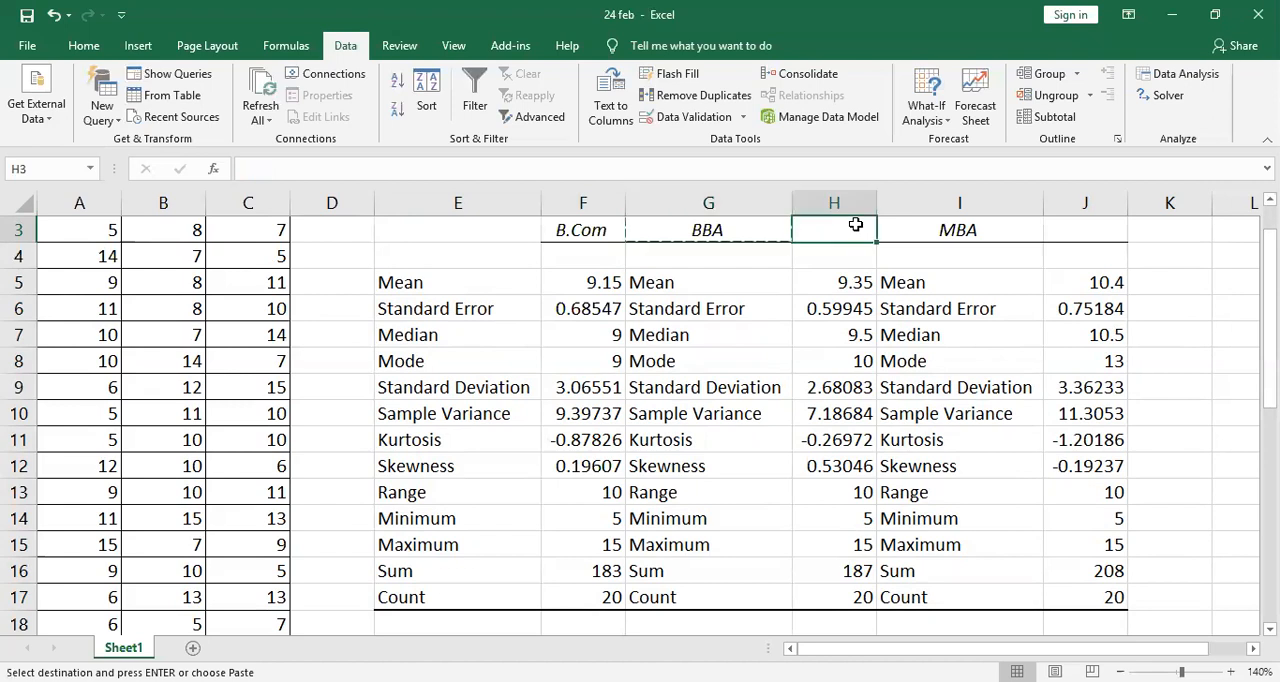
pyautogui.press('Return')
# - Move the MBA heading from I3 to J3, above its value column
pyautogui.click(965, 230)
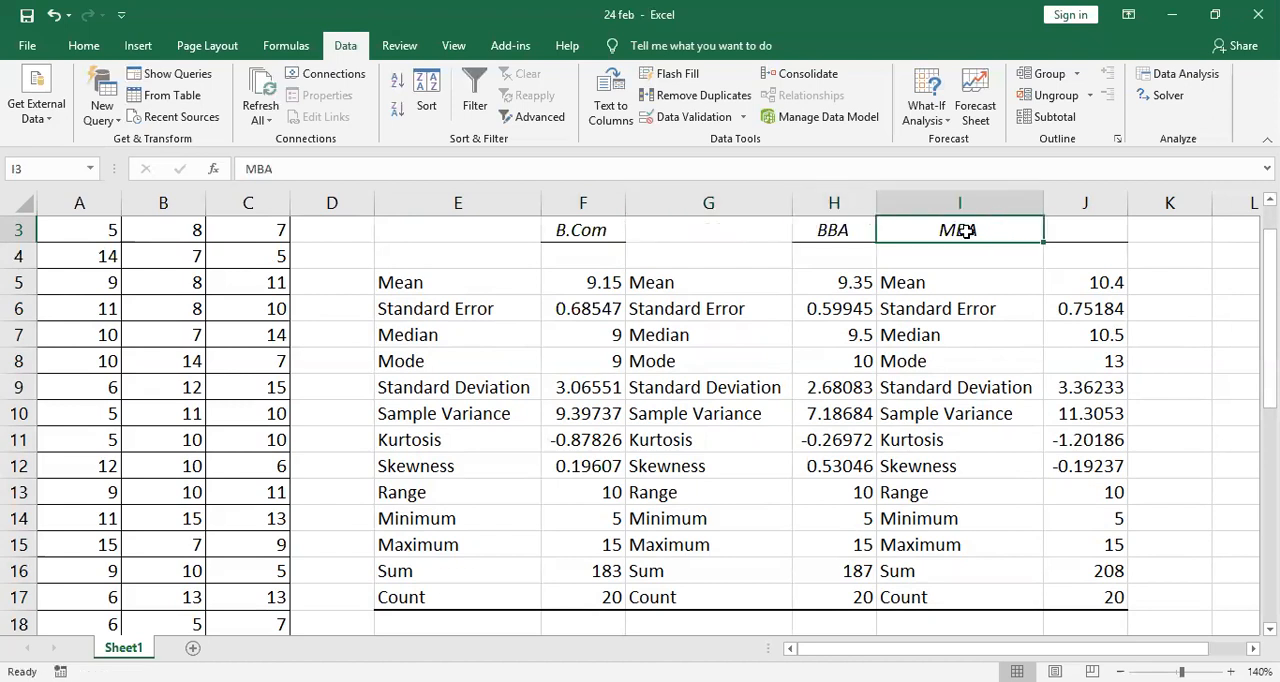
pyautogui.hotkey('ctrl', 'c')
pyautogui.click(1138, 230)
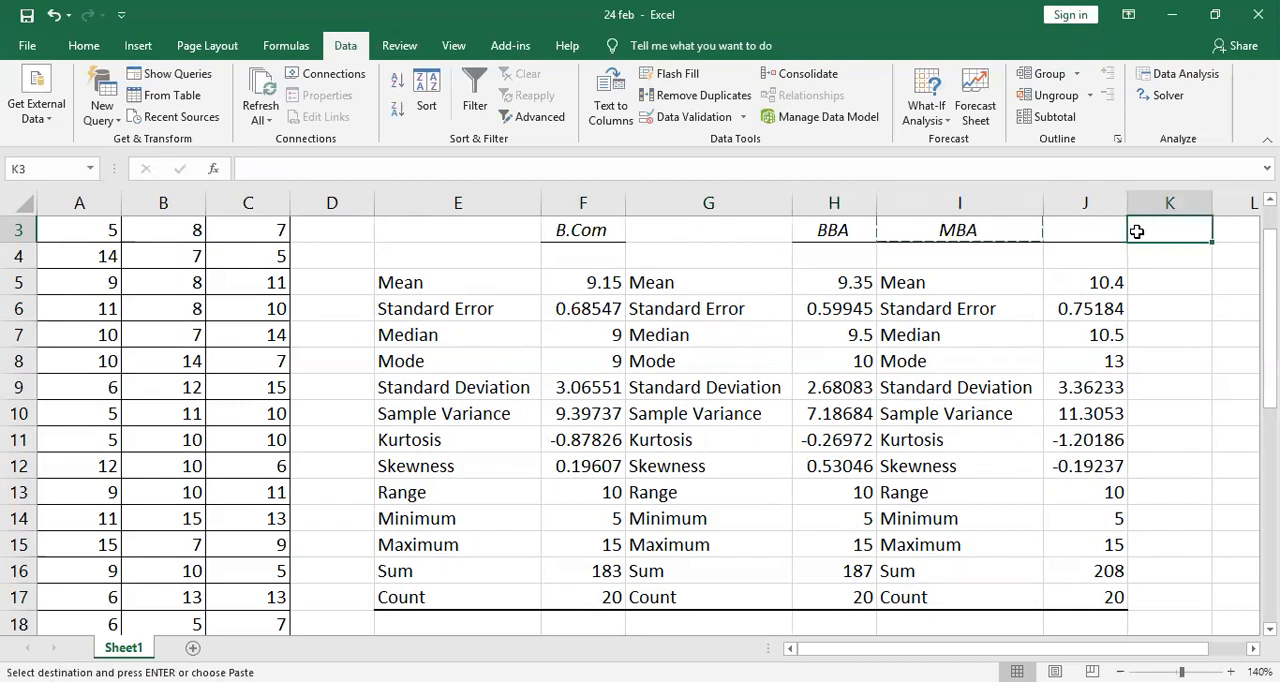
pyautogui.click(1114, 229)
pyautogui.press('Return')
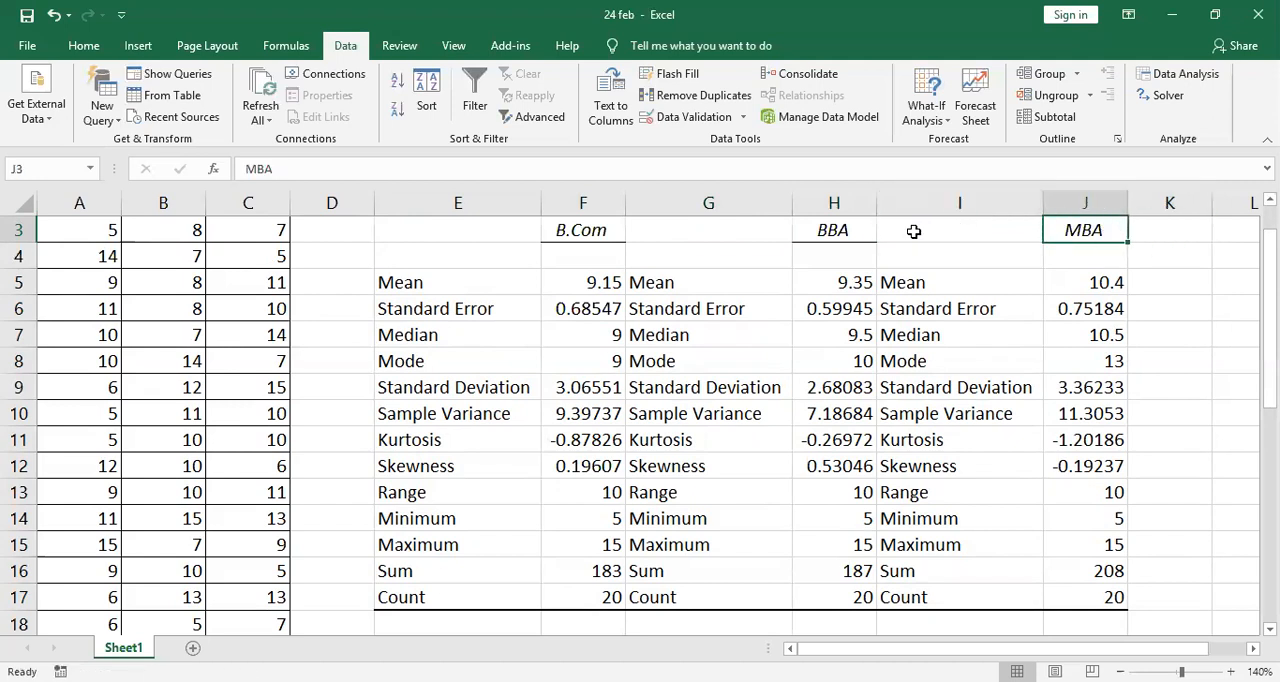
# - Delete the two repeated statistic-label columns before the BBA and MBA values
pyautogui.rightClick(693, 210)
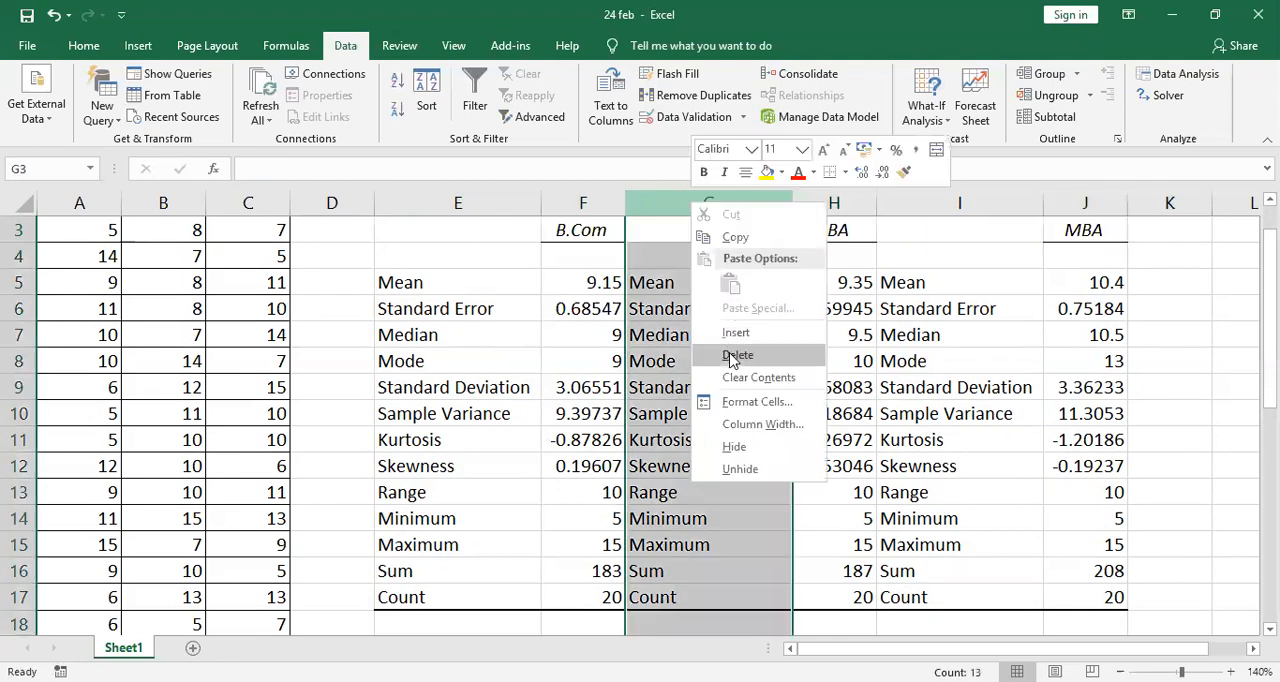
pyautogui.click(737, 355)
pyautogui.click(806, 203)
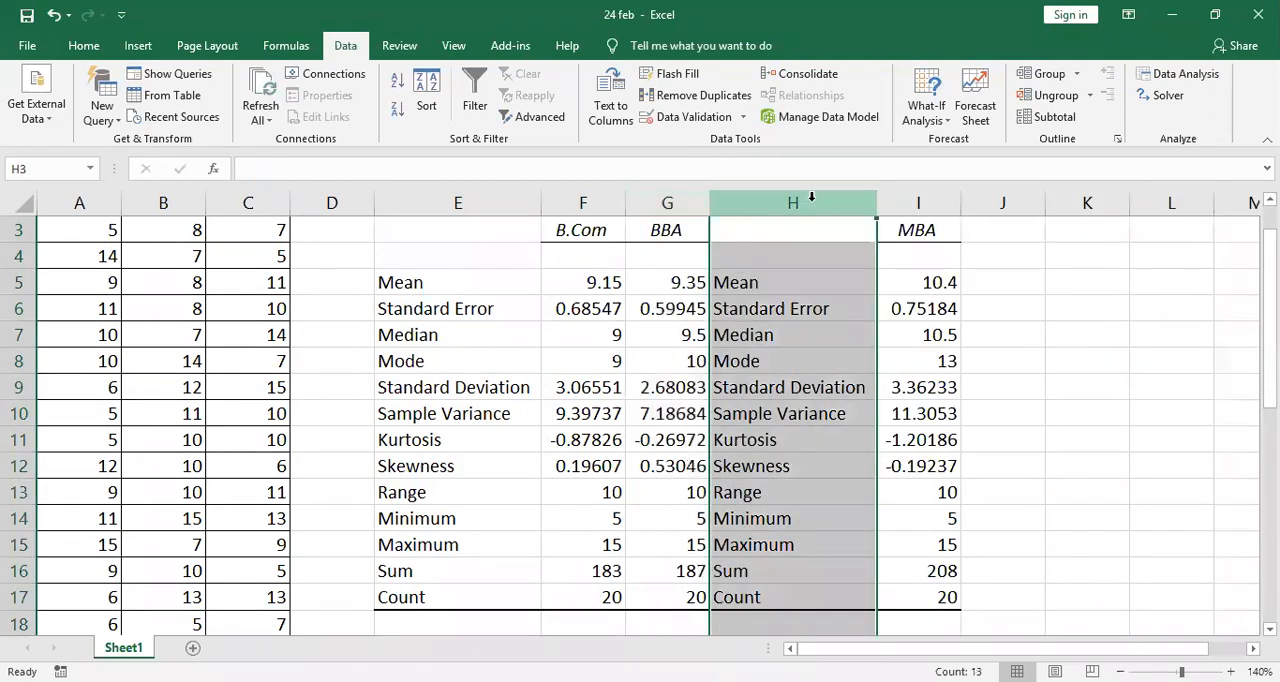
pyautogui.rightClick(813, 208)
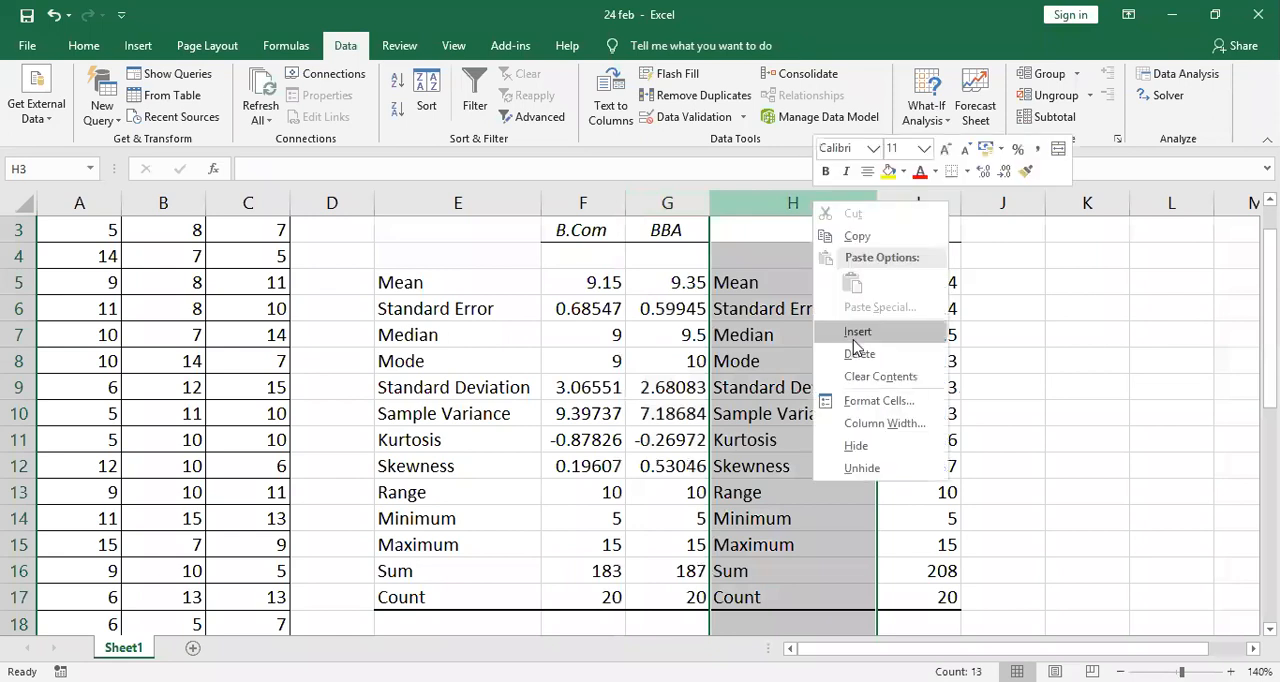
pyautogui.click(857, 355)
pyautogui.click(857, 362)
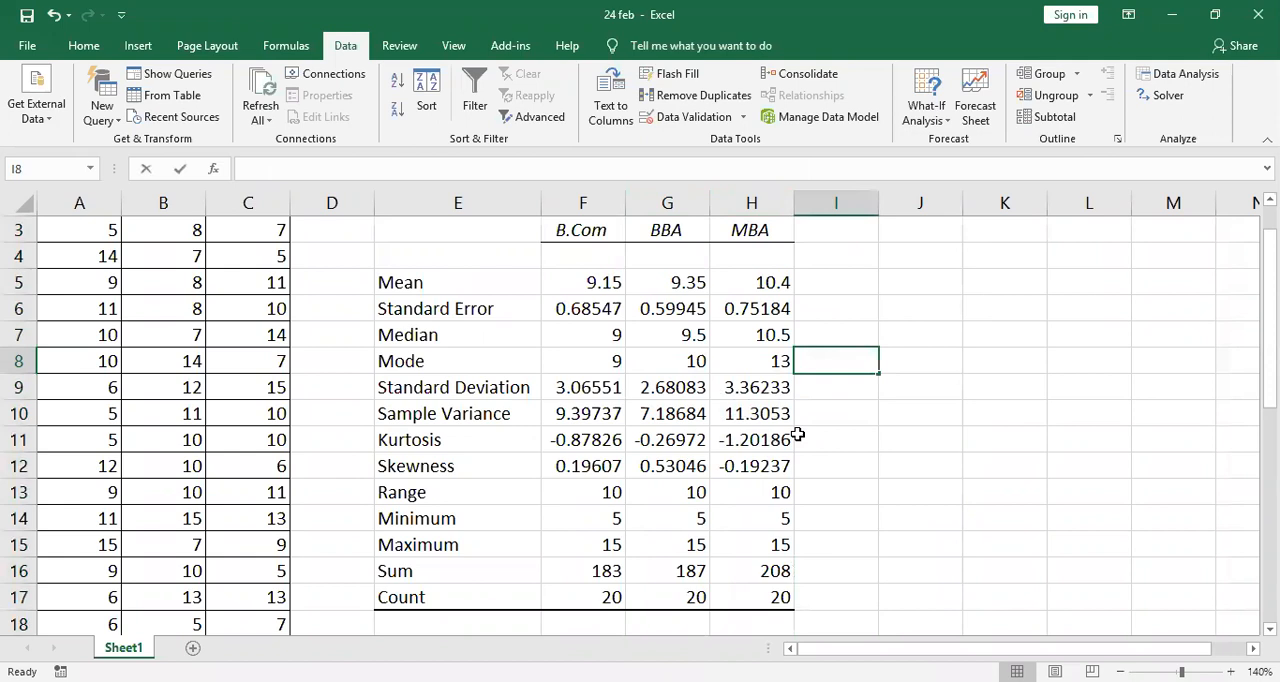
# - Compare the Mean values of the B.Com, BBA and MBA columns in the combined statistics table
pyautogui.click(419, 282)
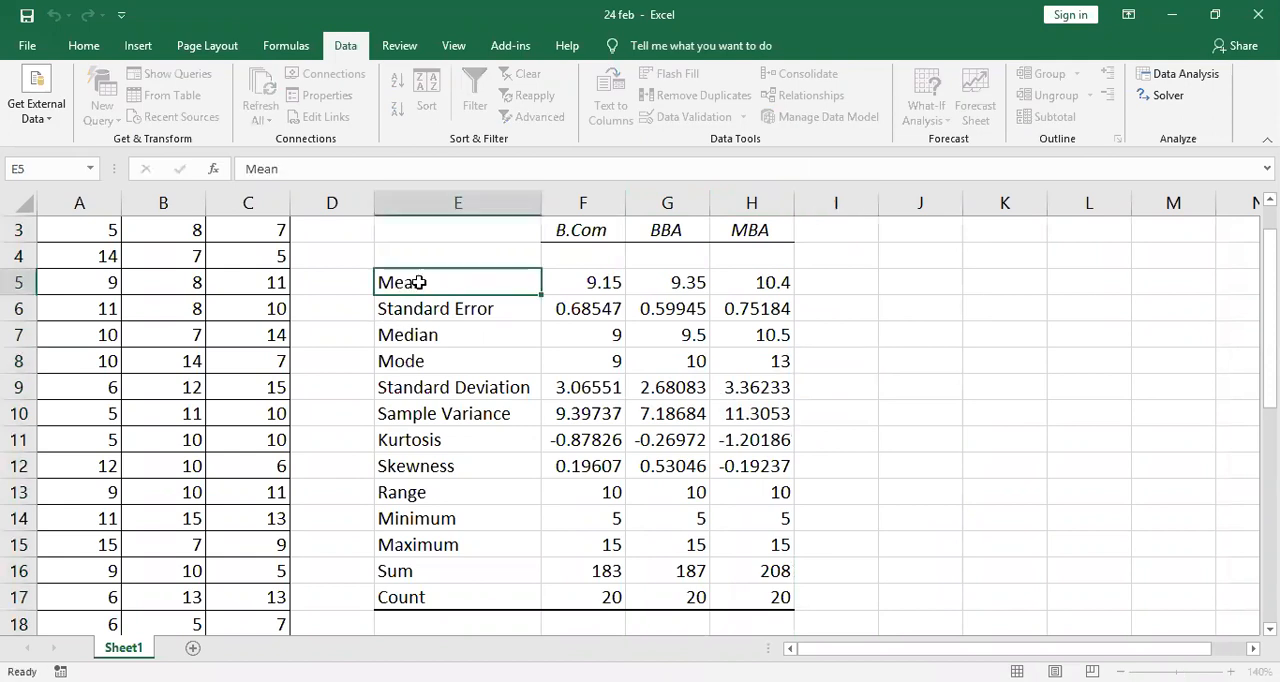
pyautogui.click(580, 230)
pyautogui.click(600, 283)
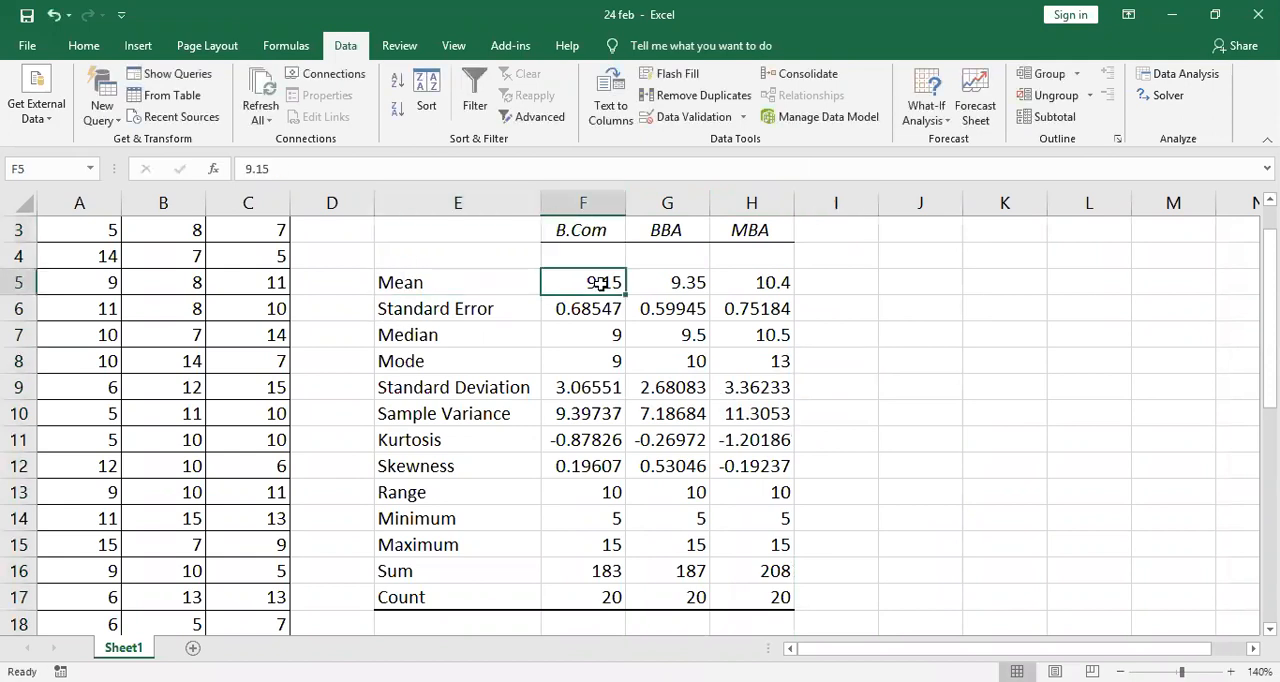
pyautogui.click(497, 282)
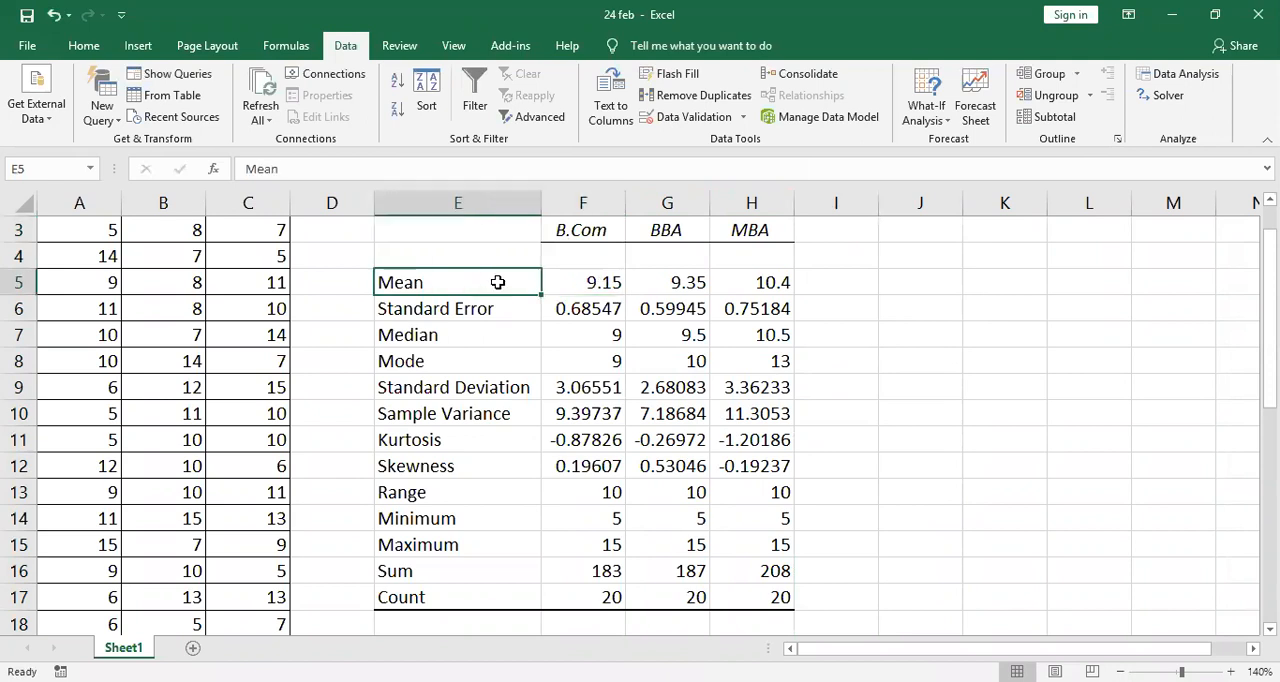
pyautogui.click(667, 226)
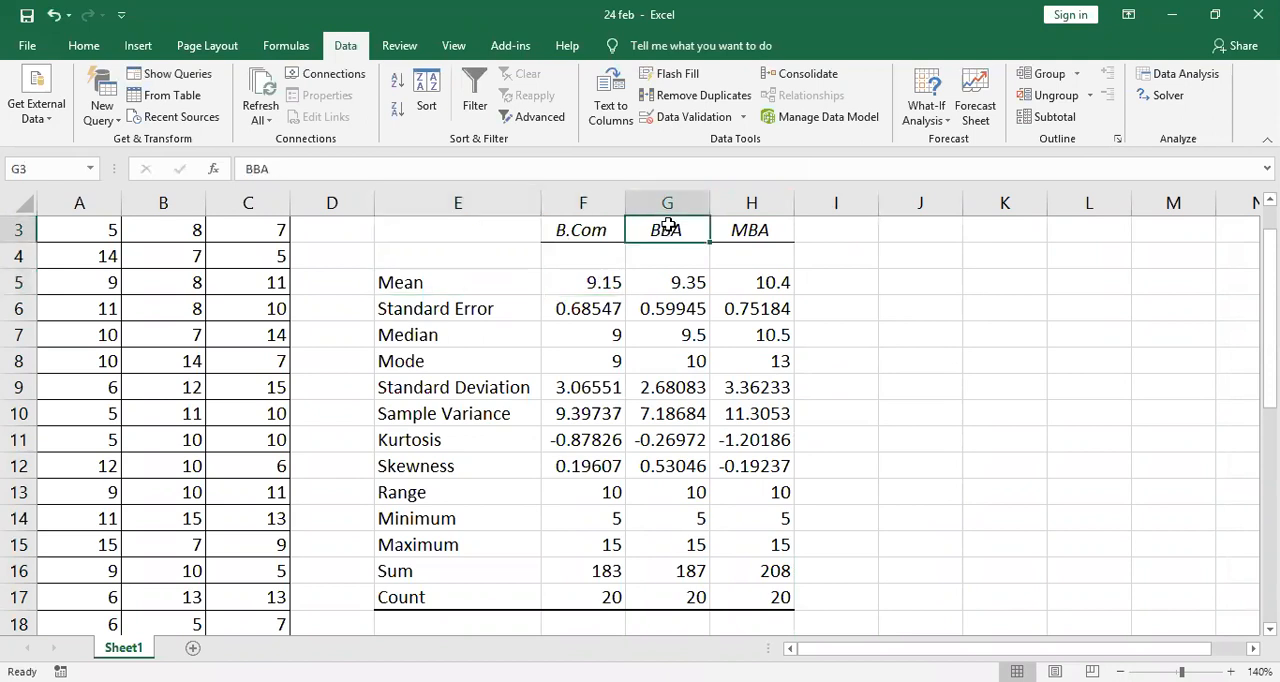
pyautogui.click(688, 290)
pyautogui.click(503, 285)
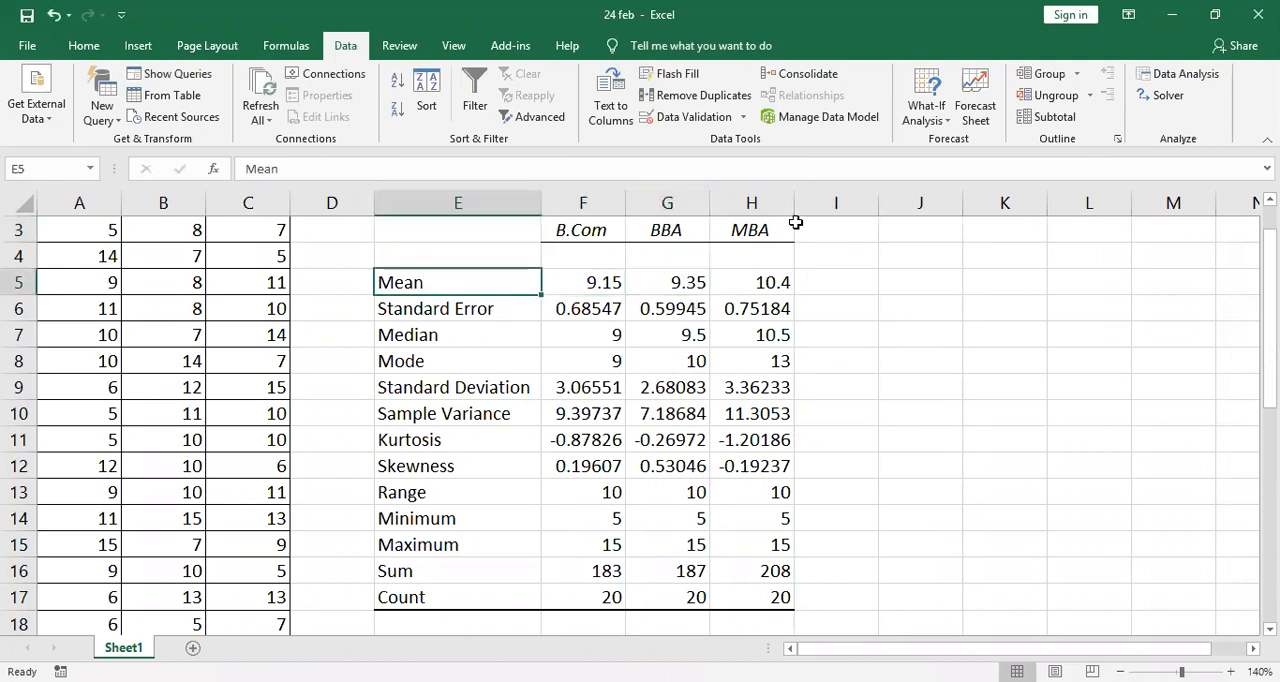
pyautogui.click(745, 230)
pyautogui.click(776, 282)
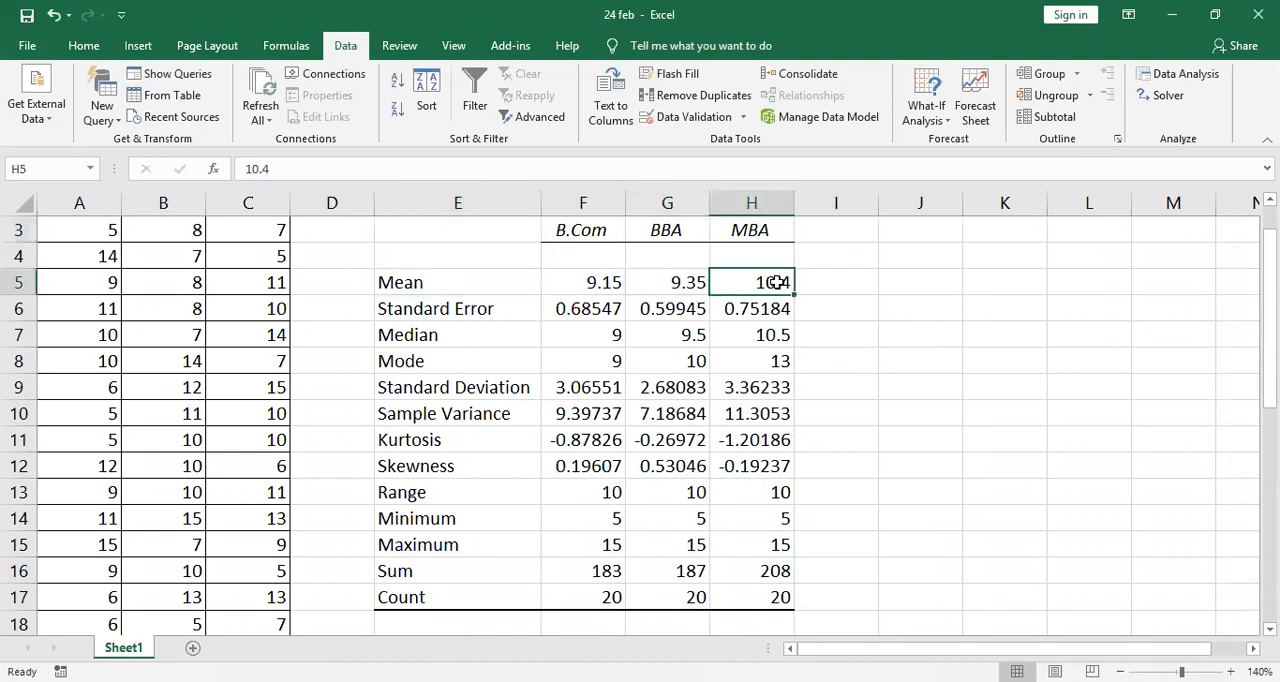
# - Compare the Median and Mode values across the B.Com, BBA and MBA columns
pyautogui.click(600, 339)
pyautogui.click(679, 339)
pyautogui.click(766, 340)
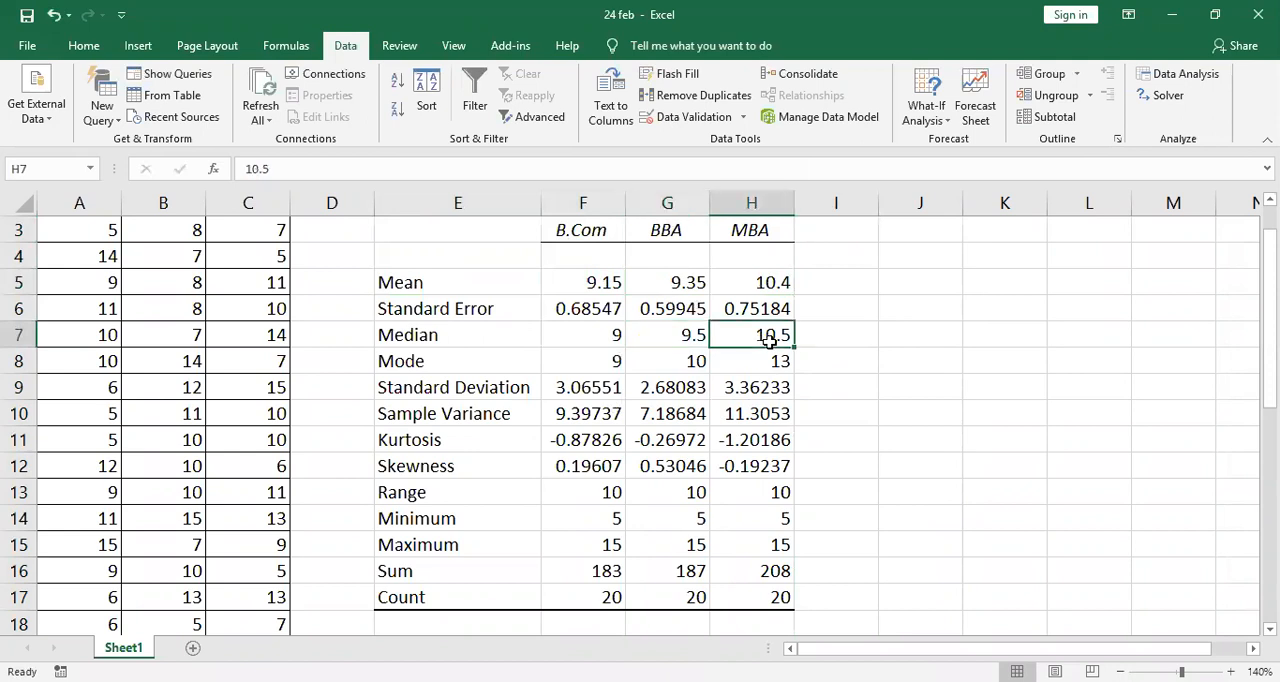
pyautogui.click(592, 364)
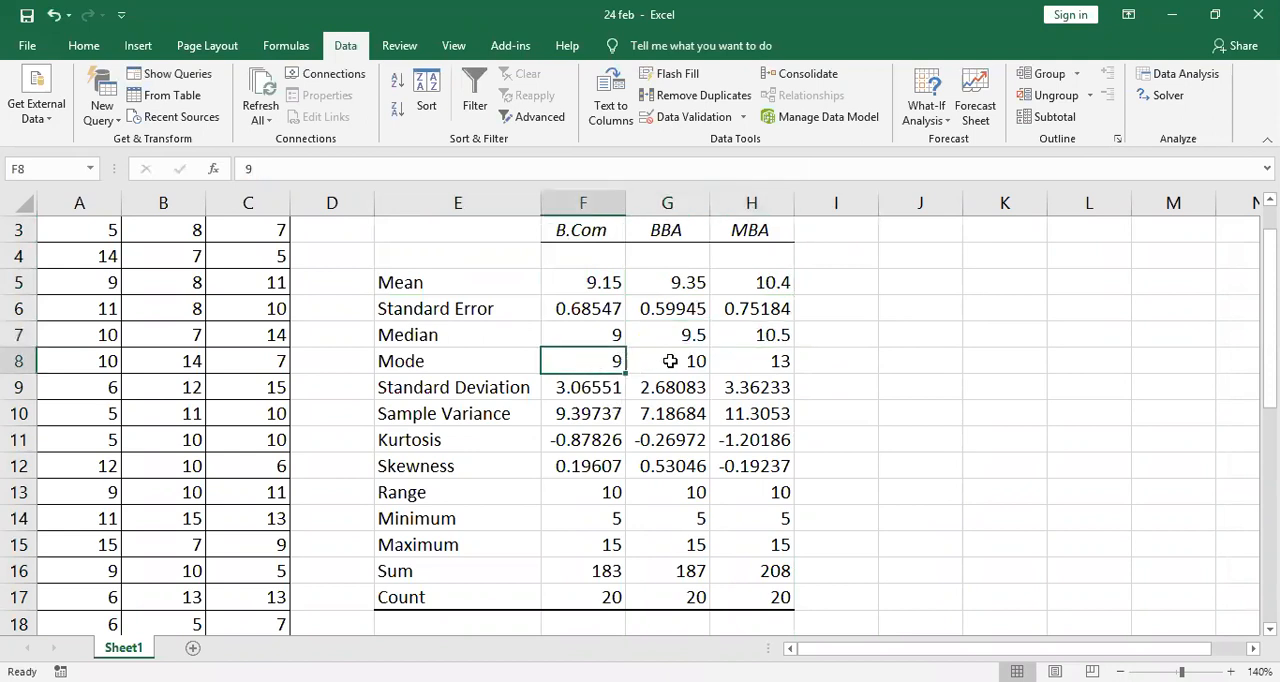
pyautogui.click(675, 362)
pyautogui.click(760, 361)
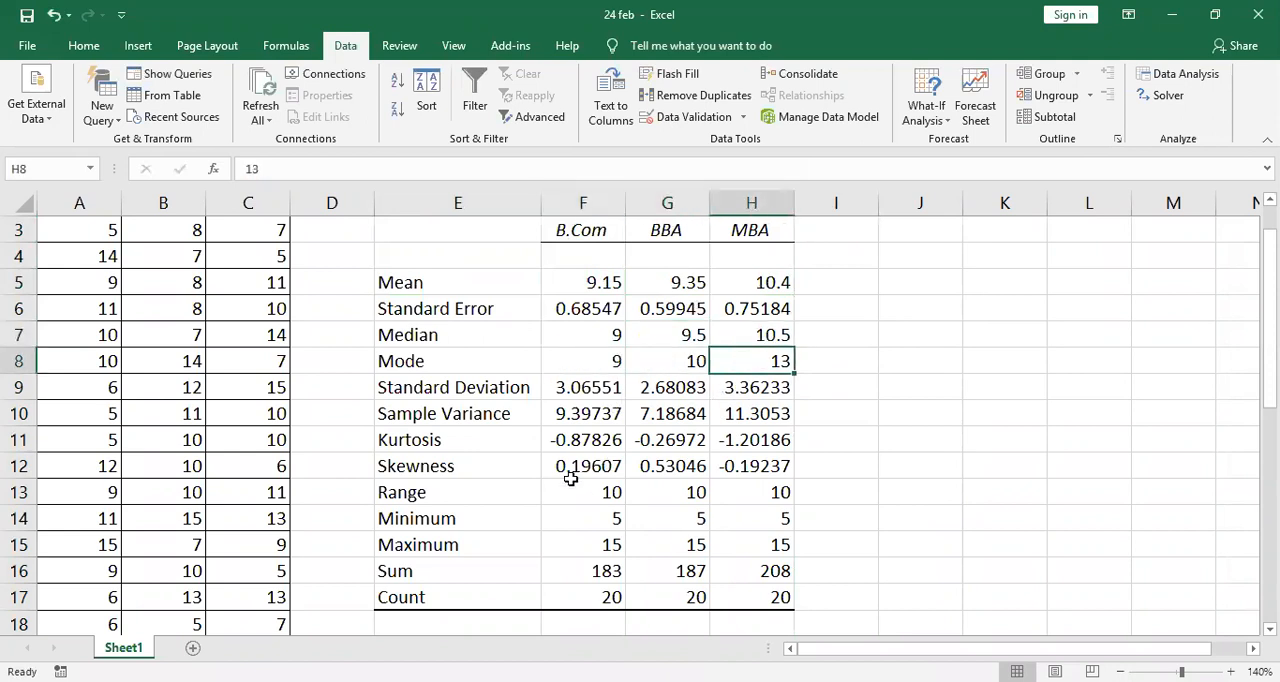
# - Compare the Range, Minimum, Maximum, Sum and Count rows across the B.Com, BBA and MBA columns
pyautogui.click(605, 492)
pyautogui.keyDown('shift'); pyautogui.click(737, 490); pyautogui.keyUp('shift')
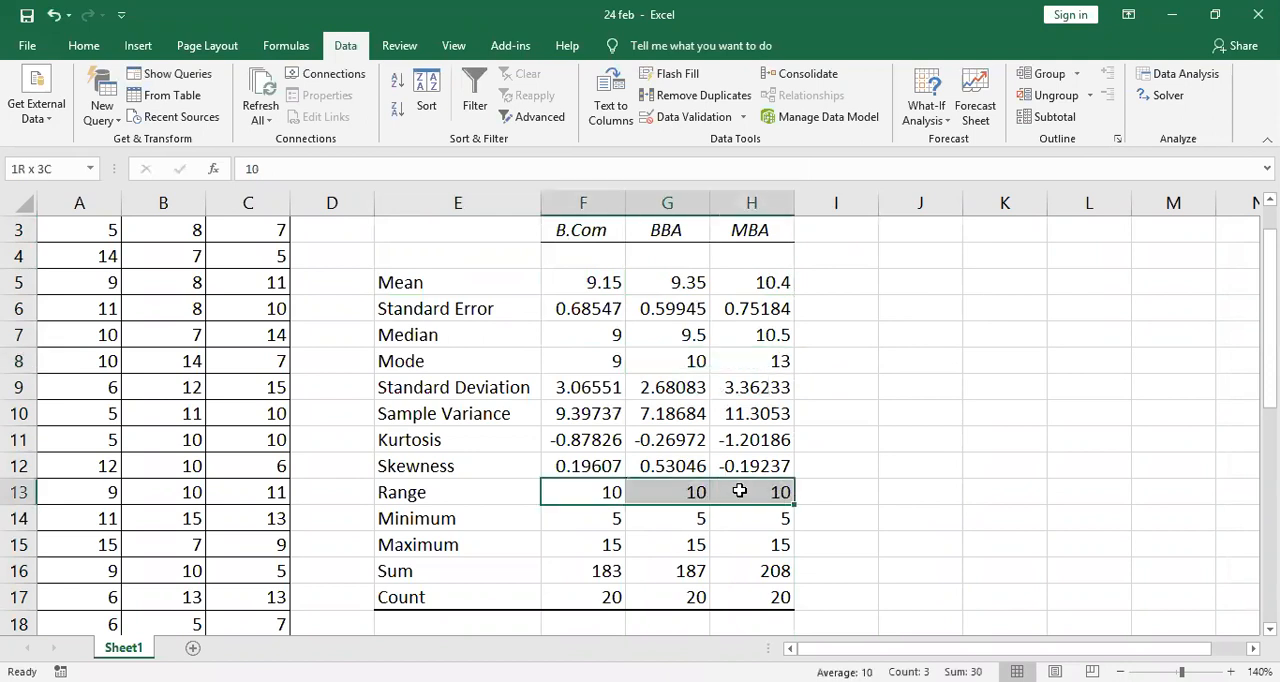
pyautogui.moveTo(594, 520); pyautogui.dragTo(734, 518)
pyautogui.moveTo(612, 544); pyautogui.dragTo(766, 542)
pyautogui.moveTo(578, 578); pyautogui.dragTo(768, 572)
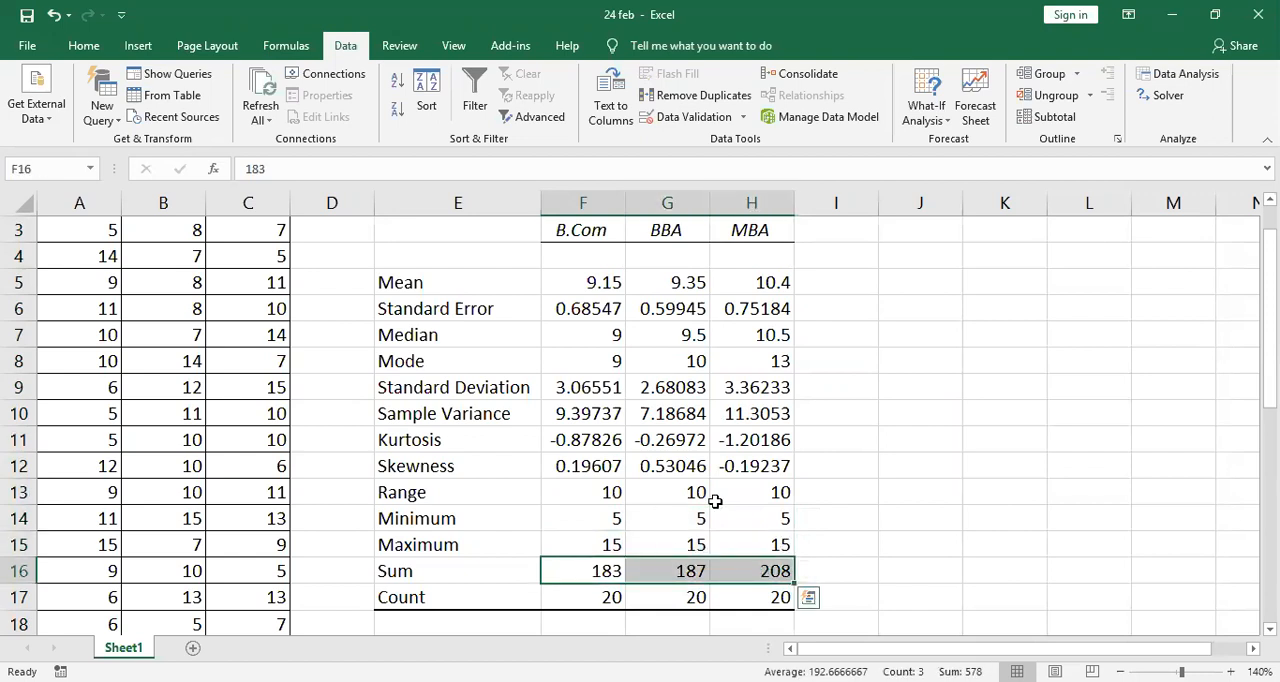
pyautogui.click(585, 595)
pyautogui.click(683, 598)
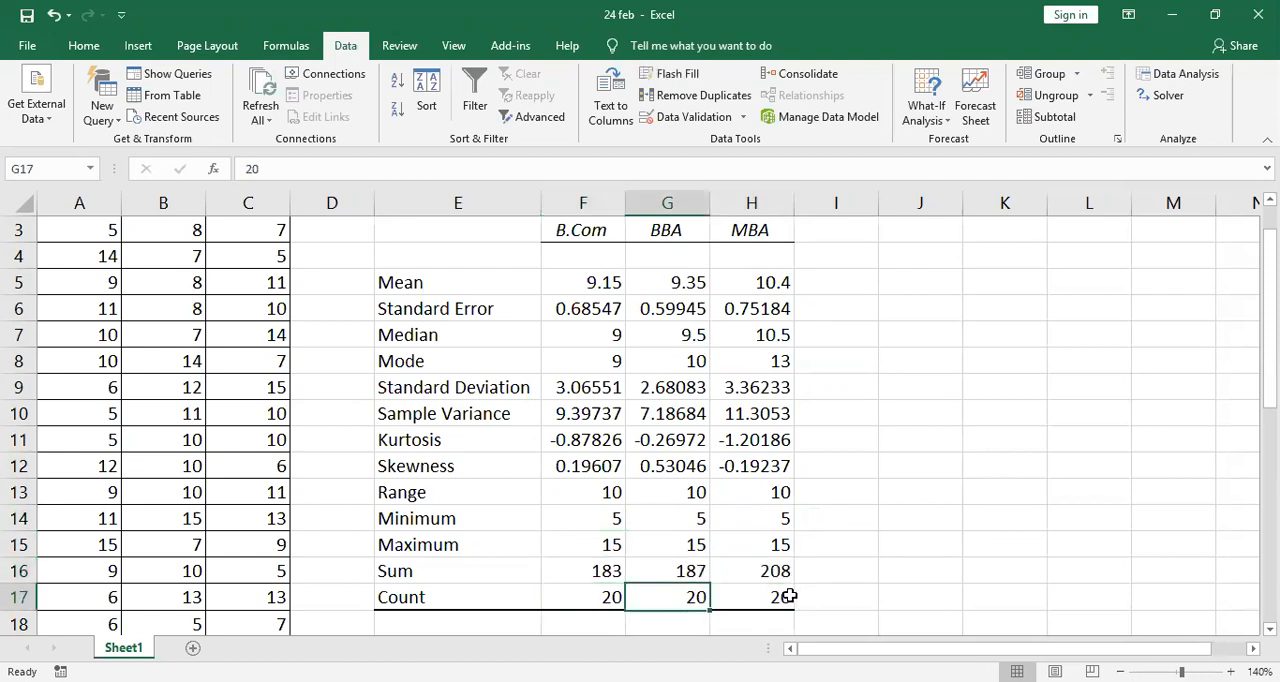
pyautogui.click(789, 596)
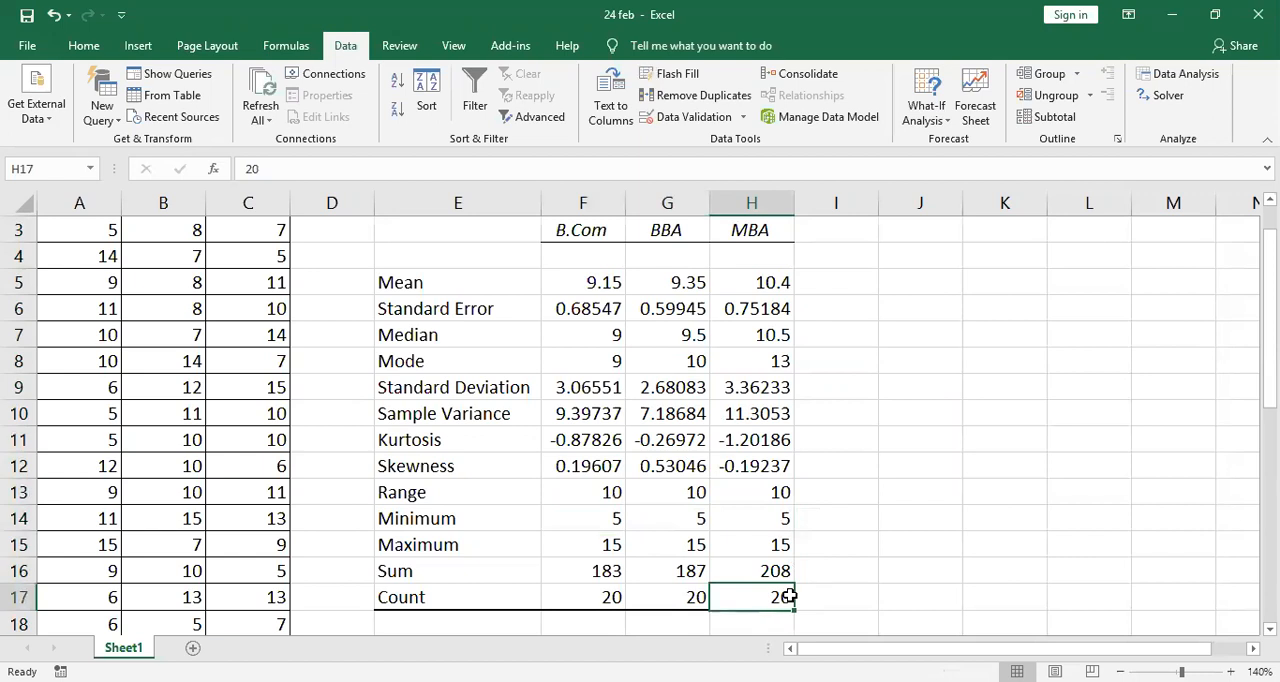
pyautogui.click(620, 597)
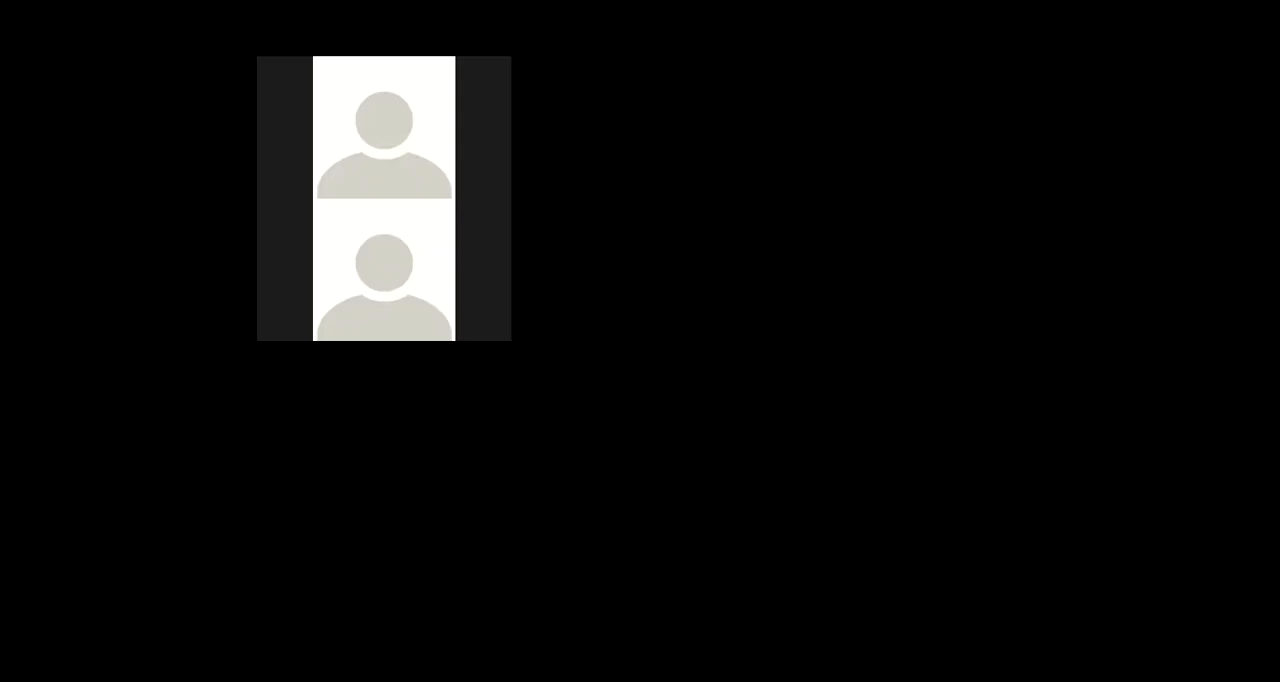